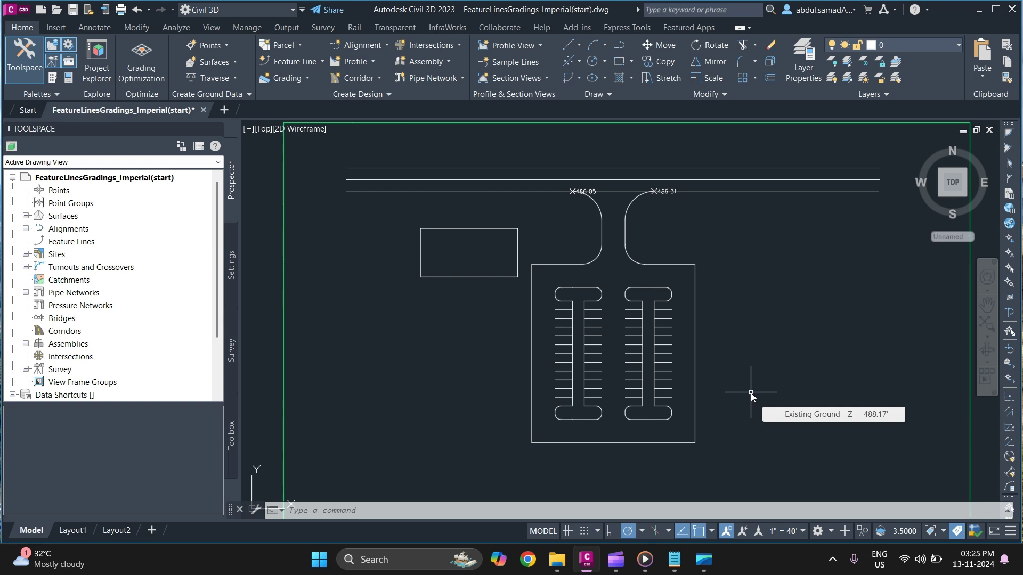
- Read the notes listing the feature line commands, then close them
mouse_move(739, 363)
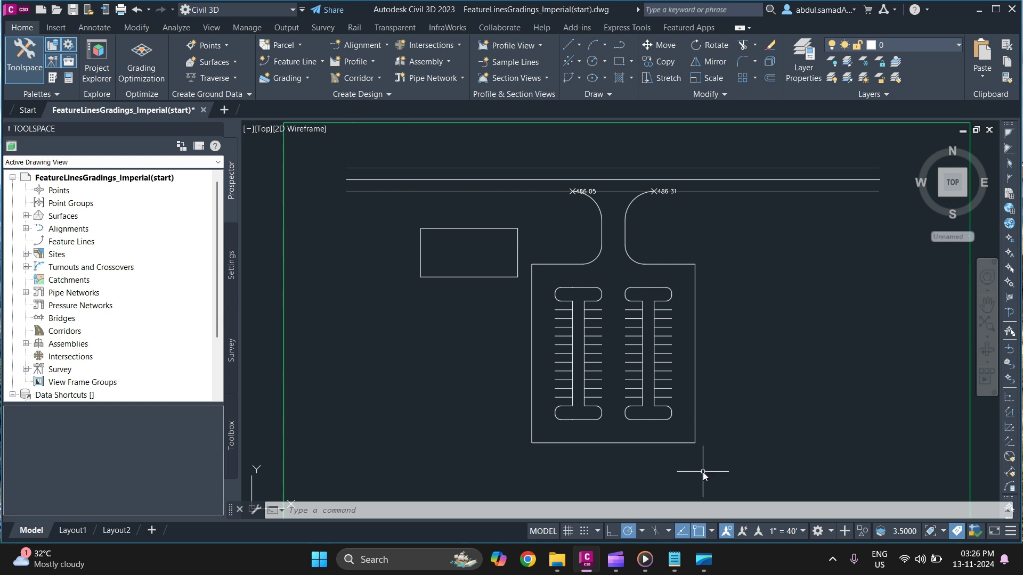
left_click(671, 570)
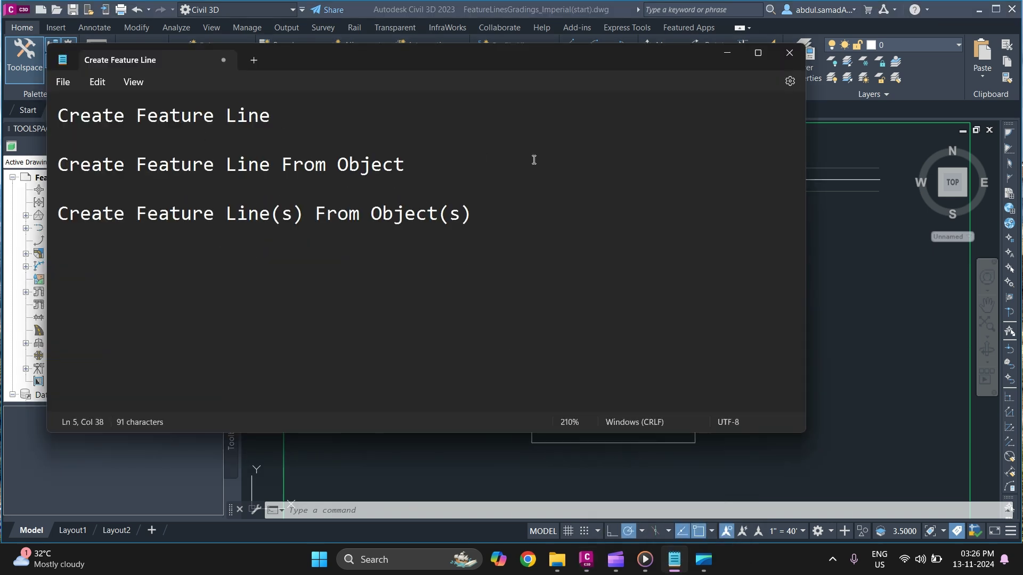
left_click(727, 52)
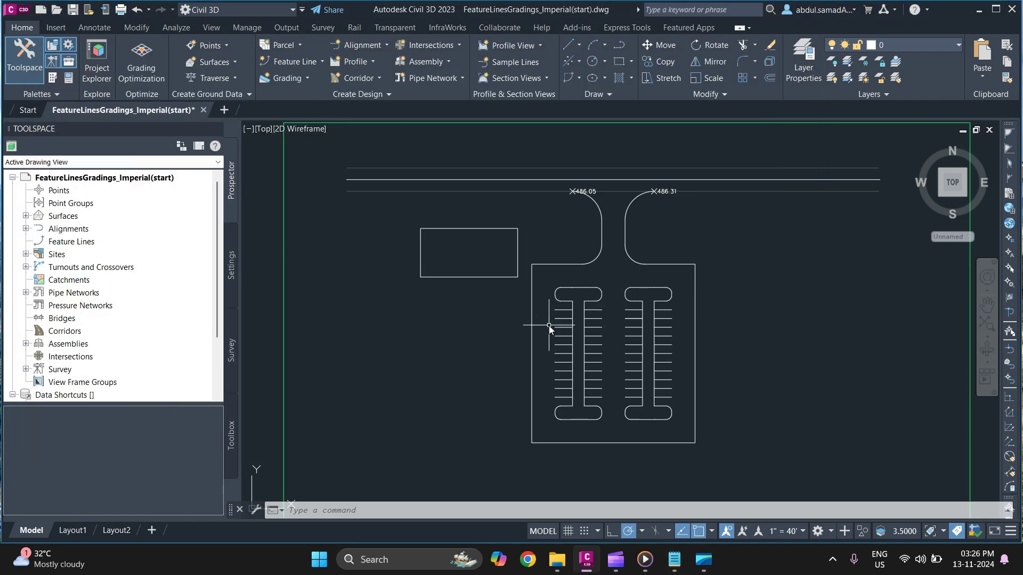
- Zoom around the parking lot to find the entrance spot elevations 486.05 and 486.31
scroll(540, 331, "up", 3)
scroll(468, 291, "down", 3)
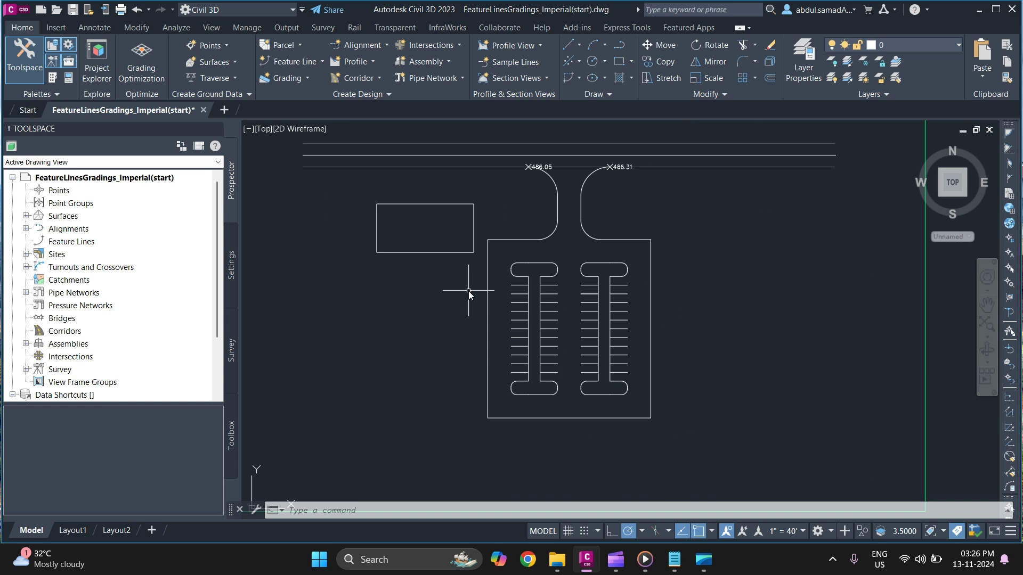
scroll(483, 330, "up", 2)
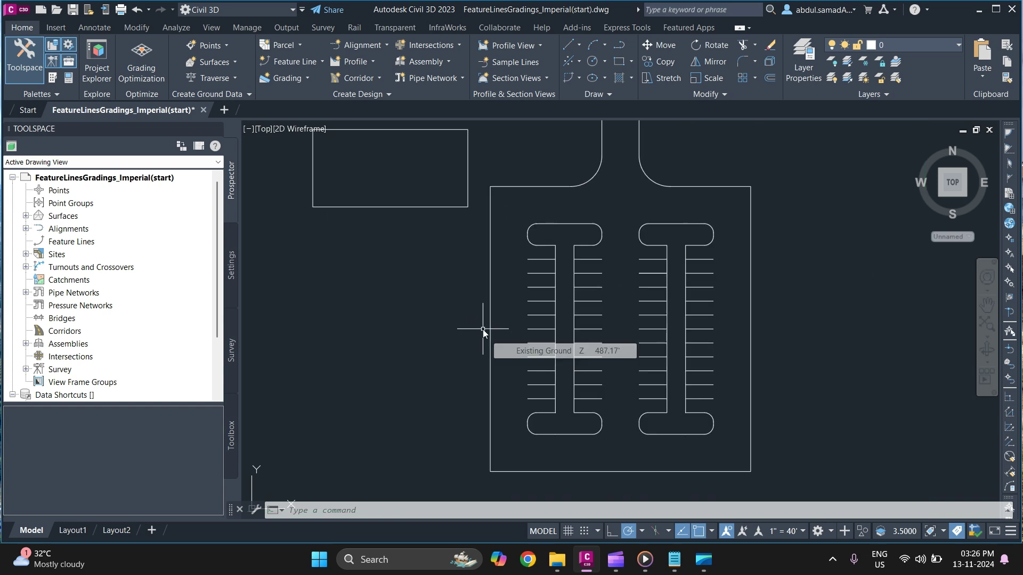
scroll(482, 329, "up", 2)
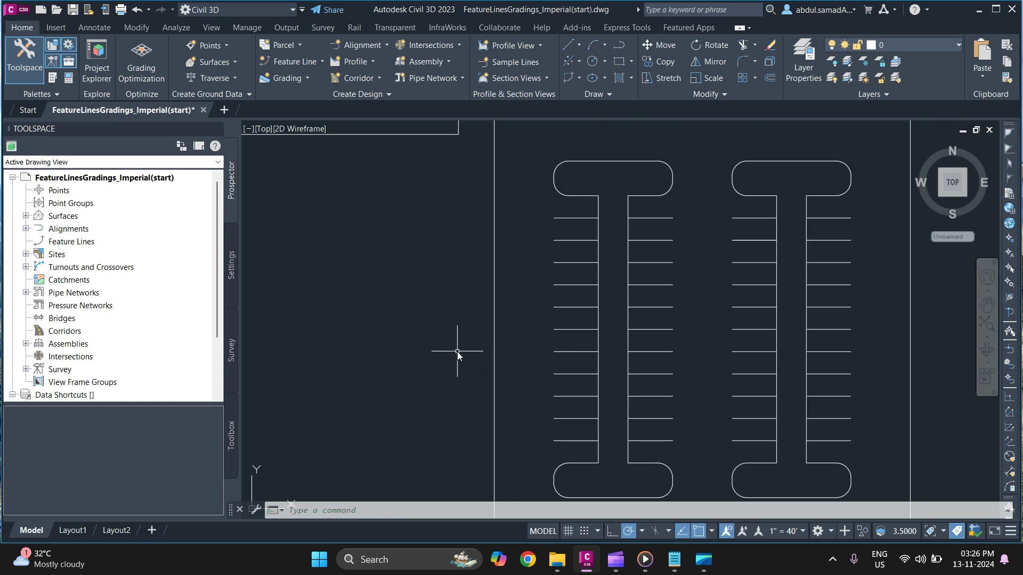
scroll(457, 353, "down", 2)
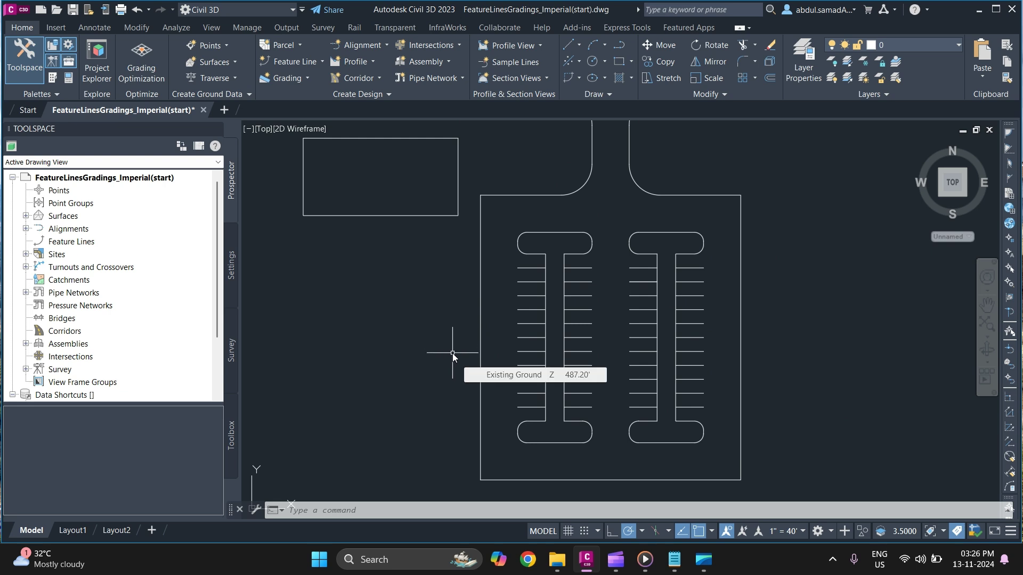
scroll(500, 341, "down", 3)
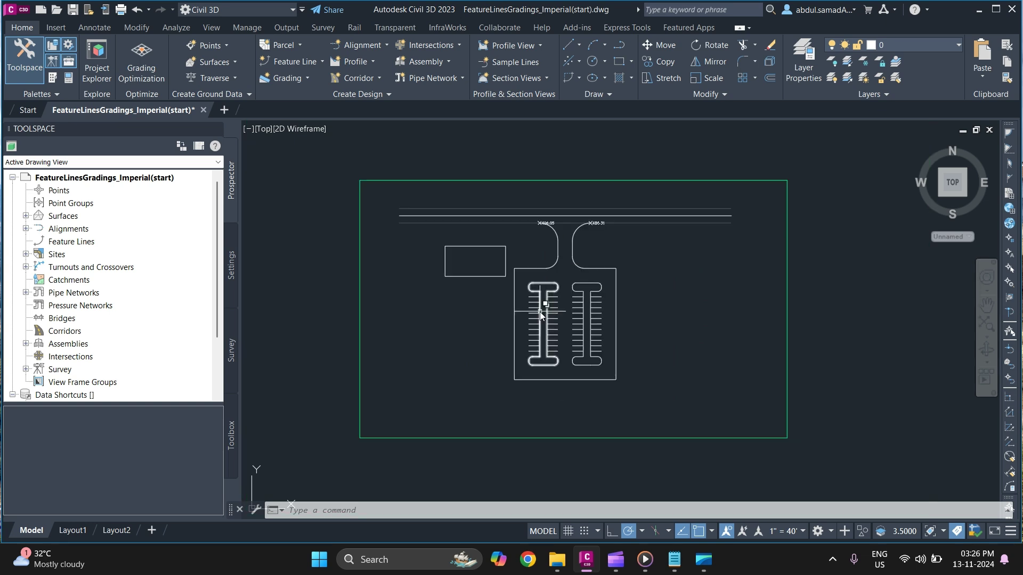
scroll(491, 299, "up", 2)
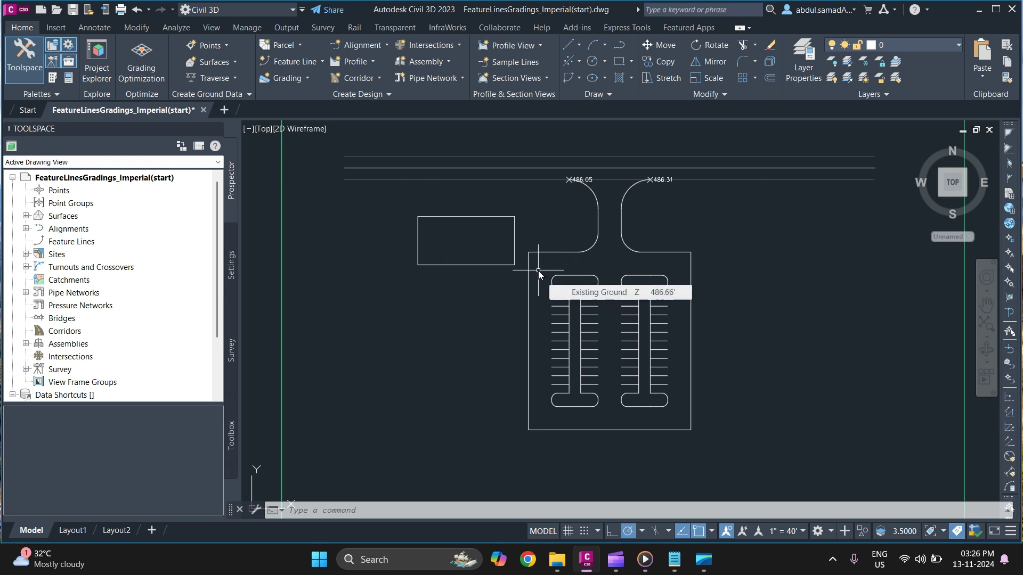
scroll(596, 184, "up", 4)
scroll(578, 224, "down", 9)
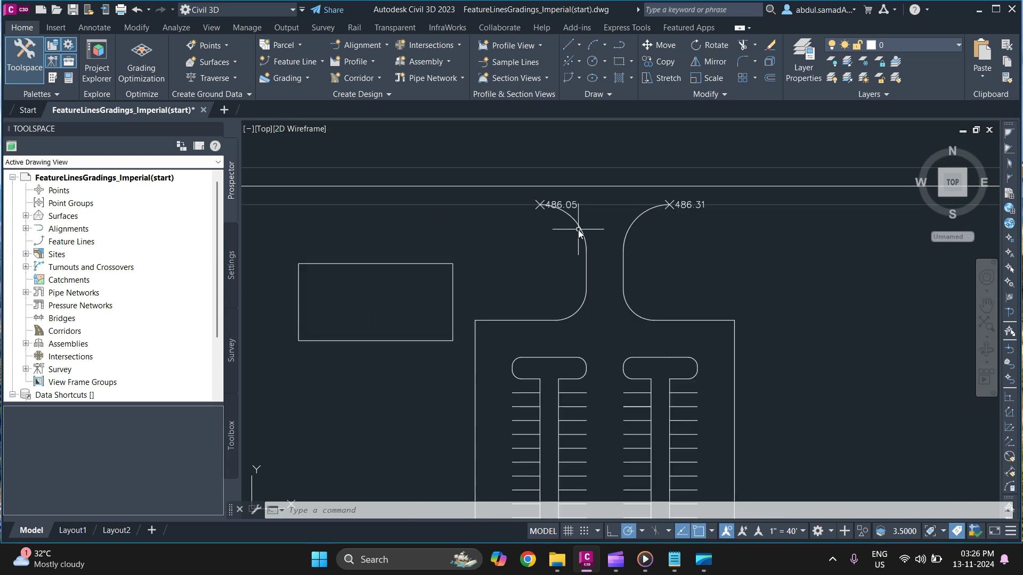
scroll(579, 230, "up", 5)
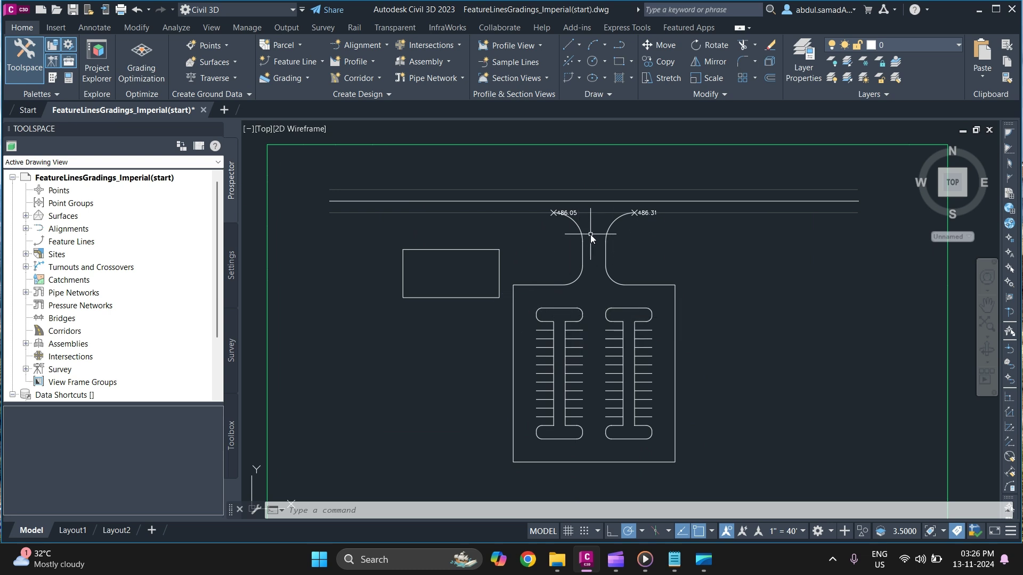
scroll(590, 235, "up", 2)
scroll(577, 202, "up", 3)
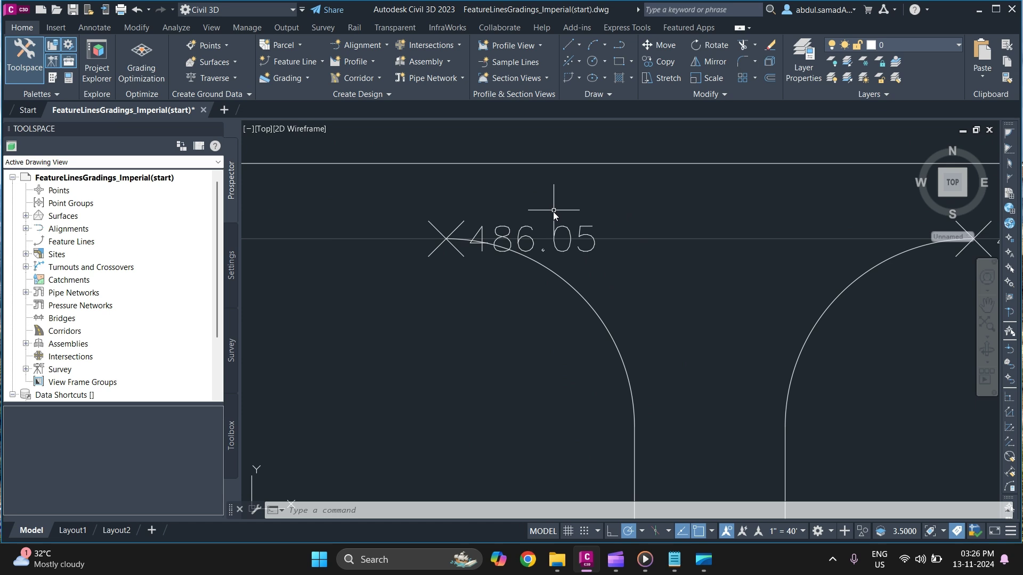
scroll(559, 208, "down", 2)
scroll(561, 233, "up", 1)
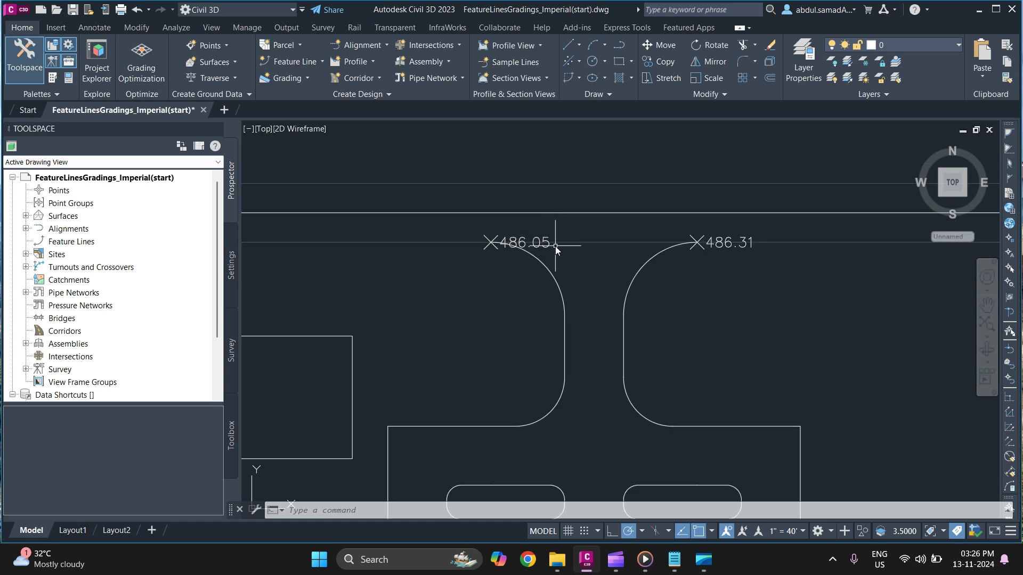
mouse_move(554, 256)
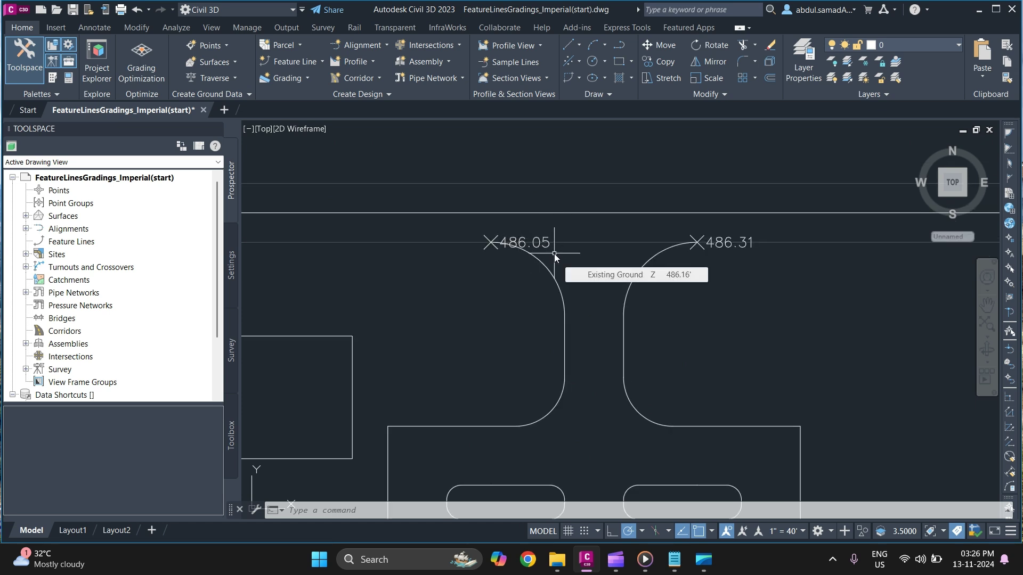
scroll(557, 229, "down", 4)
scroll(548, 207, "up", 2)
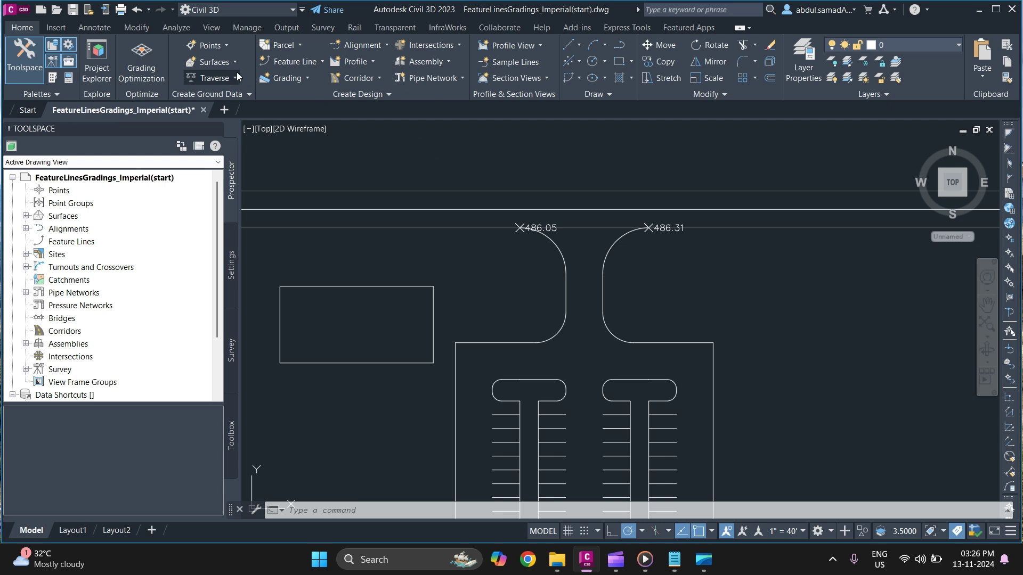
- Start a new feature line and create a site named Parking Lot for it
left_click(322, 62)
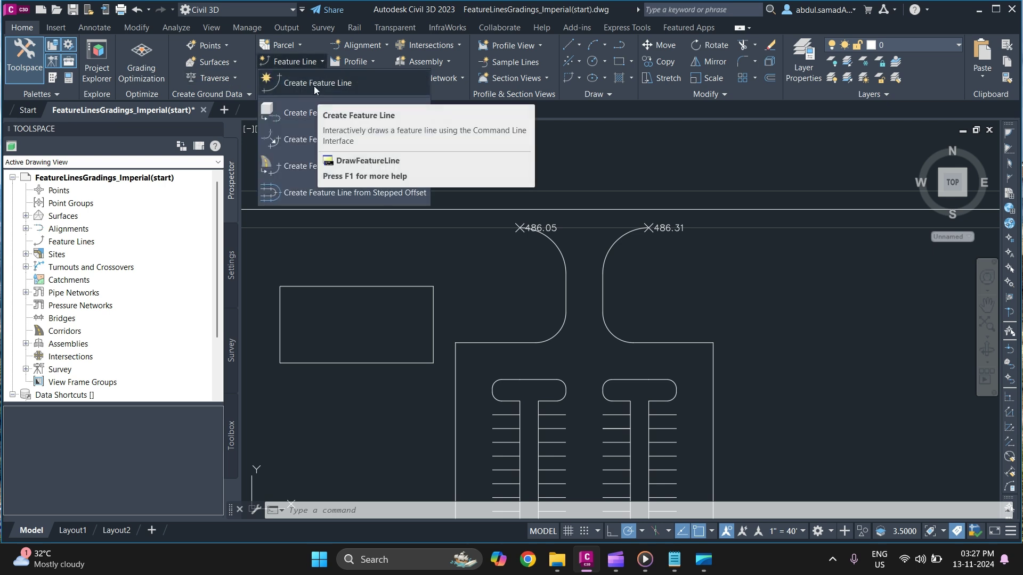
left_click(314, 85)
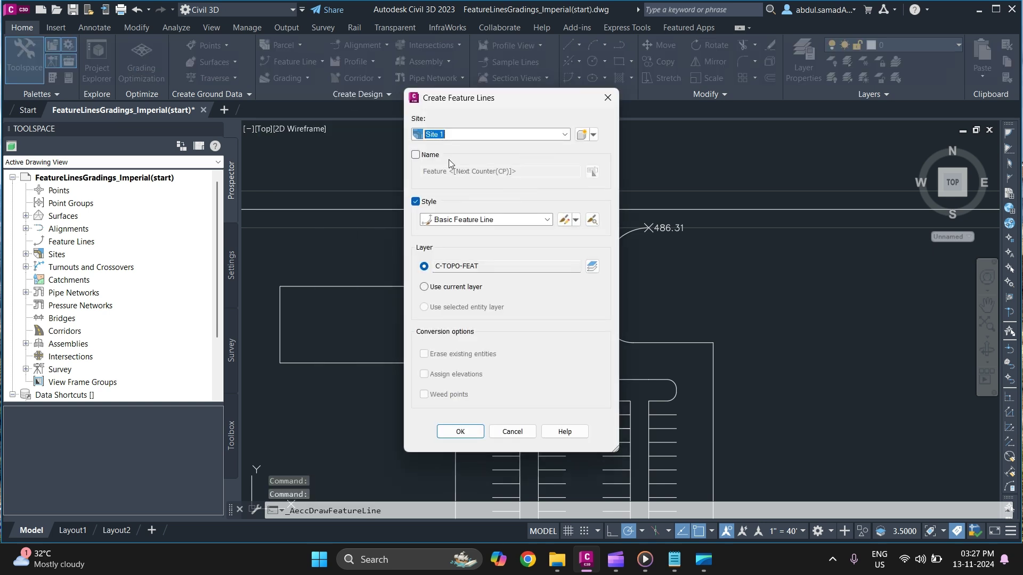
left_click(581, 136)
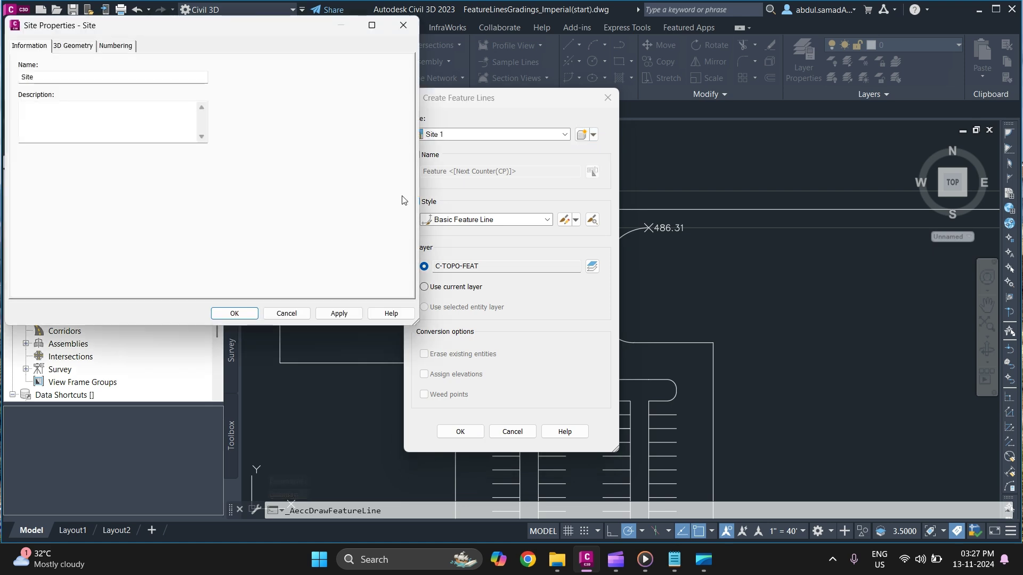
left_click_drag(249, 25, 517, 72)
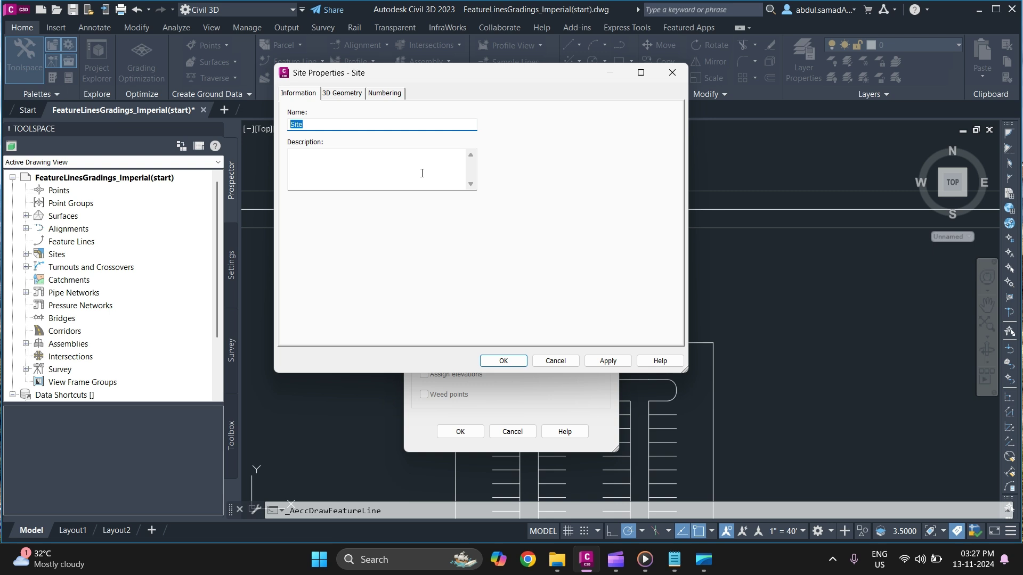
type("Parking Lot")
left_click(486, 361)
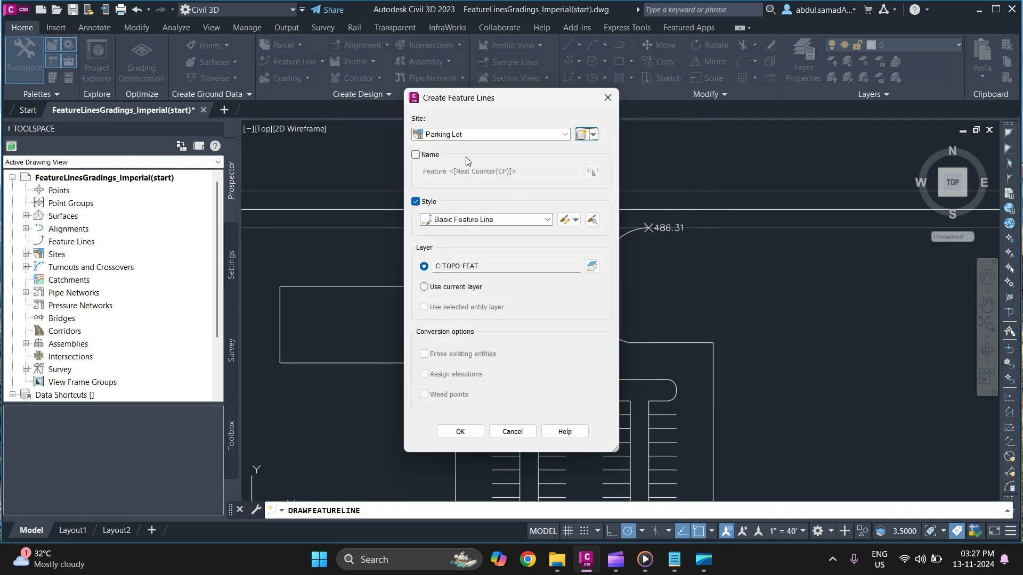
- Name the feature line 'Matchline parking Lot' with the Basic Feature Line style
left_click(415, 155)
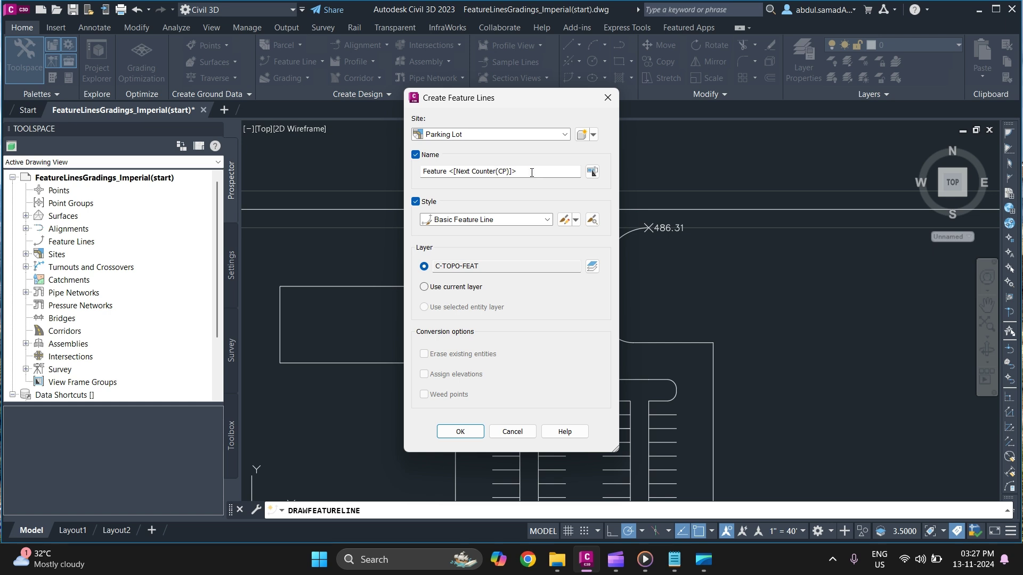
left_click_drag(536, 175, 411, 182)
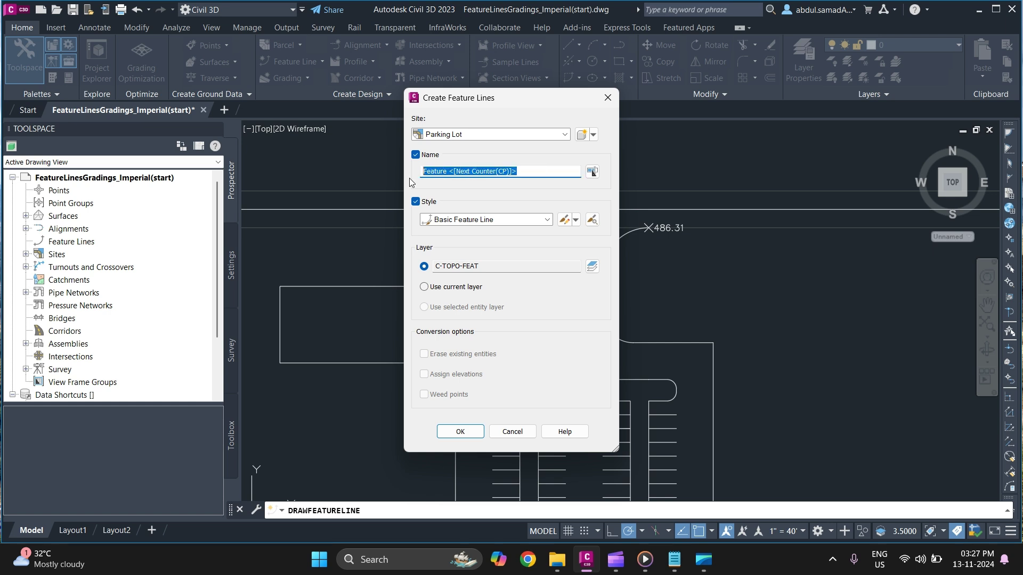
type("Match")
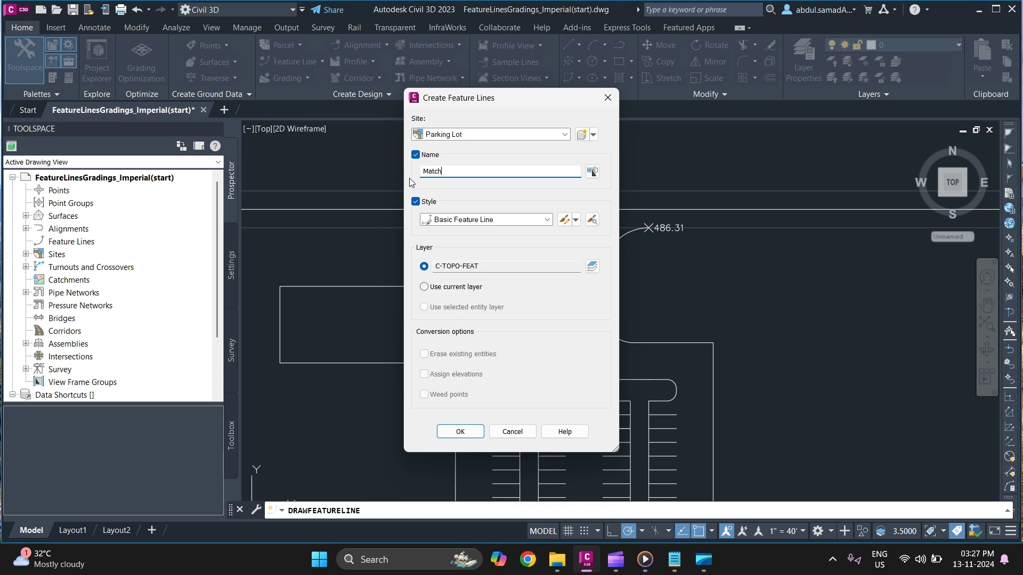
type("line parking Lot")
left_click(529, 224)
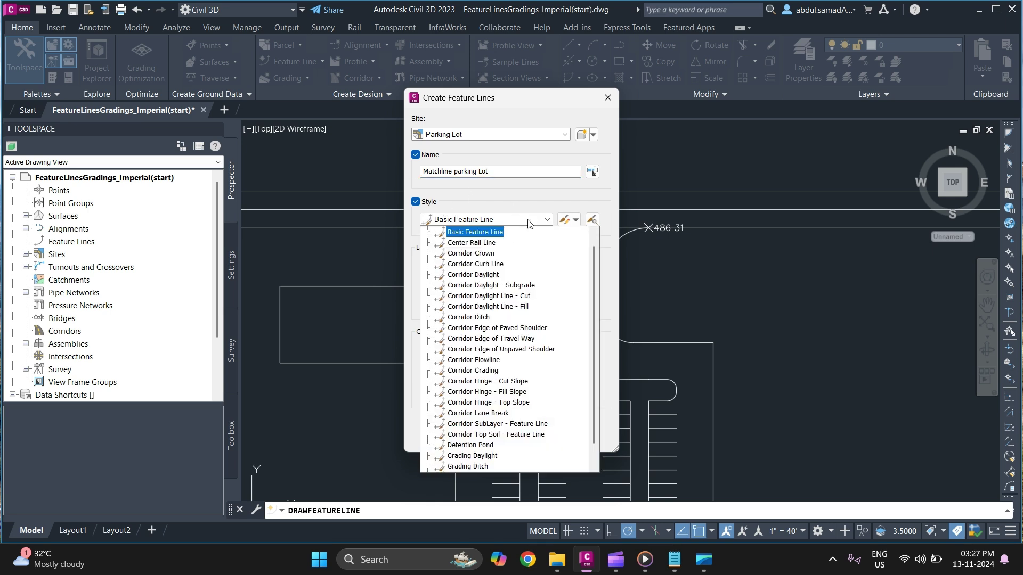
left_click(513, 230)
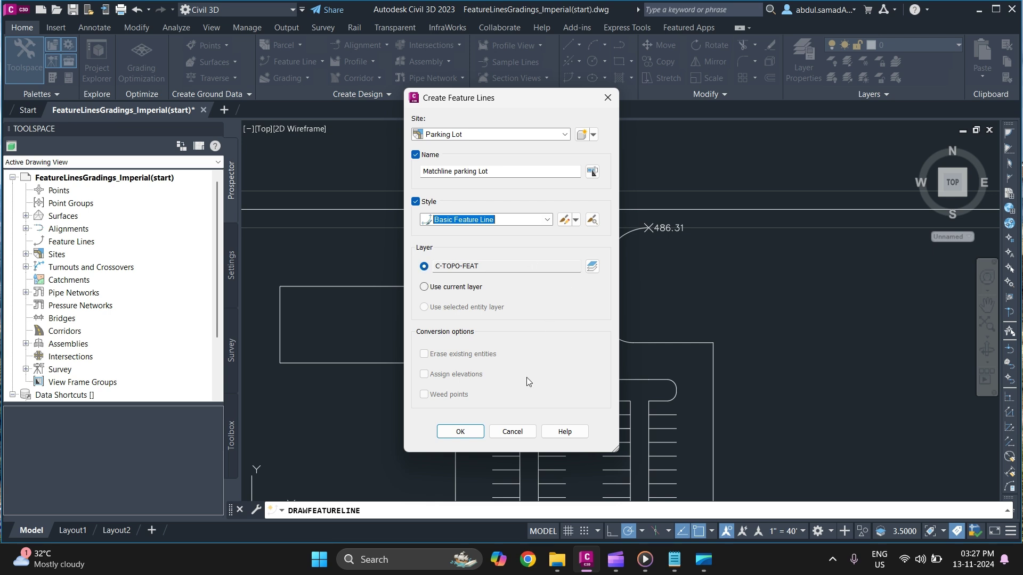
- Begin the feature line at the 486.05 arc endpoint with elevation 486.05
left_click(461, 432)
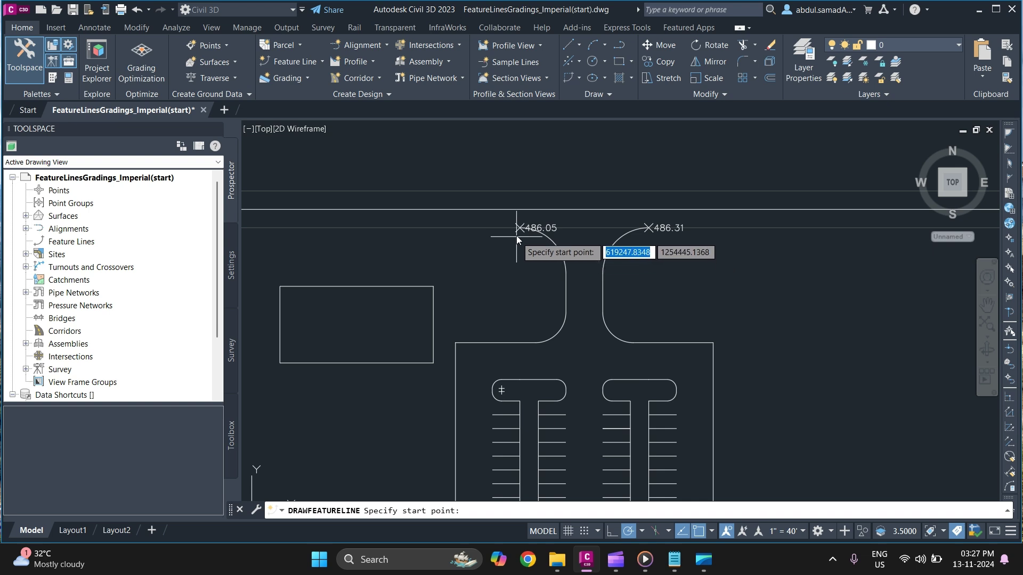
scroll(519, 253, "up", 2)
scroll(479, 309, "up", 4)
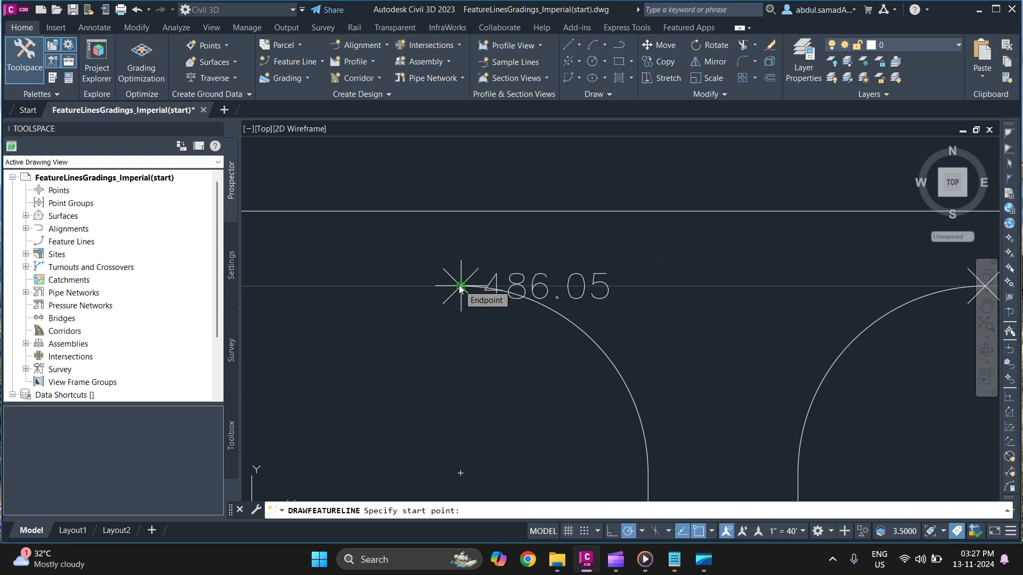
left_click(459, 287)
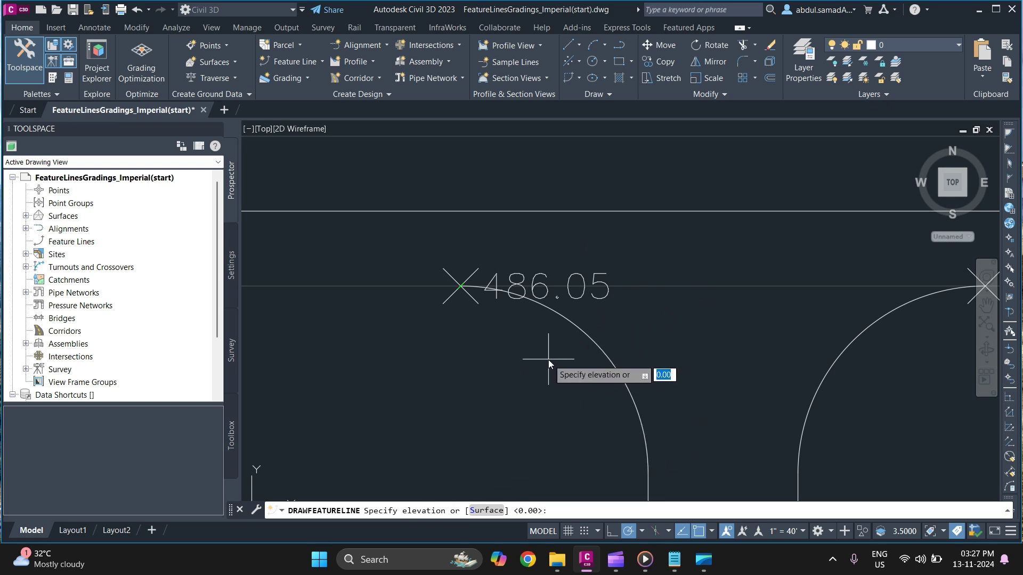
type("486.05")
key("Return")
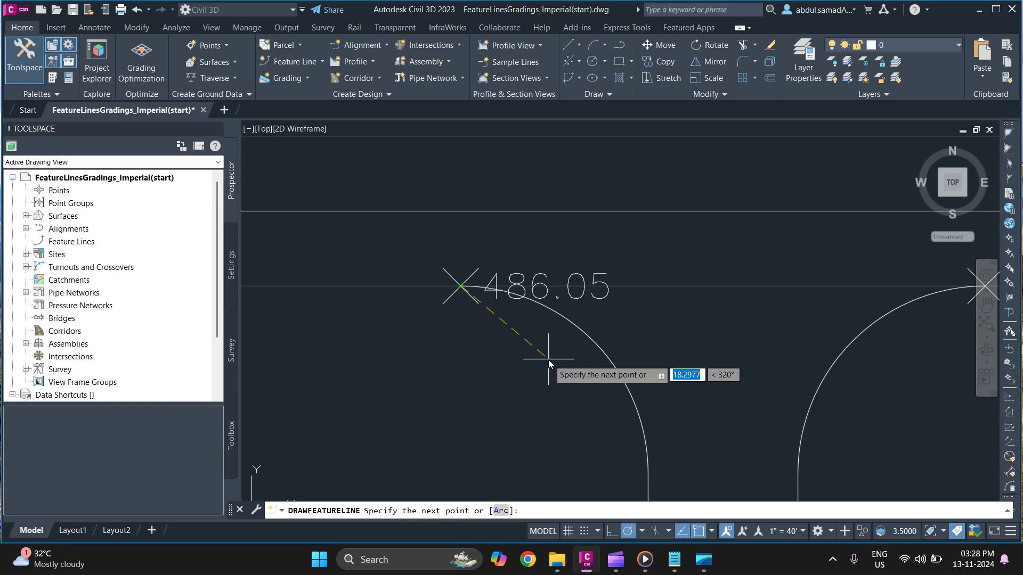
- End the line at the 486.31 point with elevation 486.31 and finish it
scroll(507, 354, "down", 3)
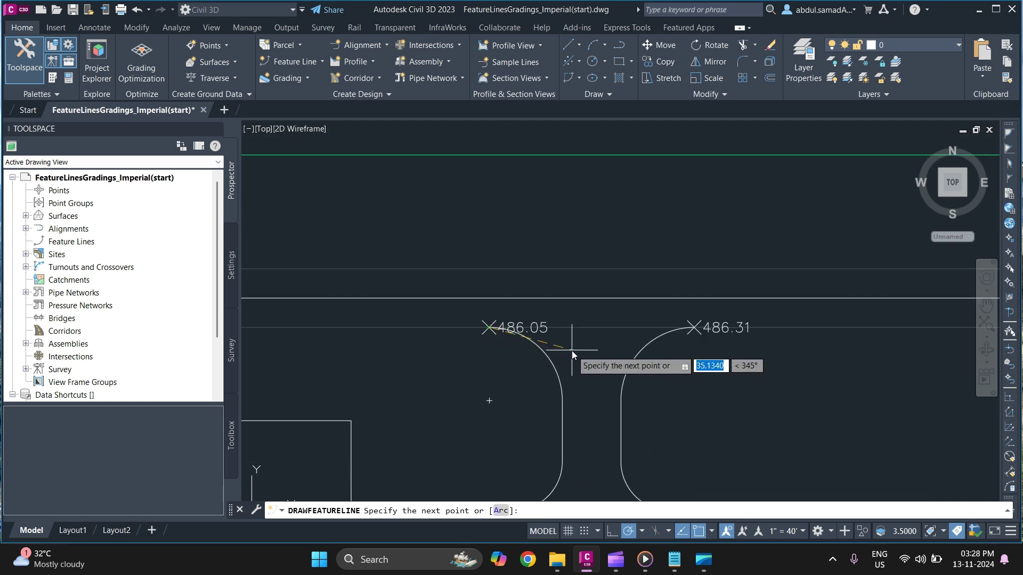
scroll(618, 348, "up", 3)
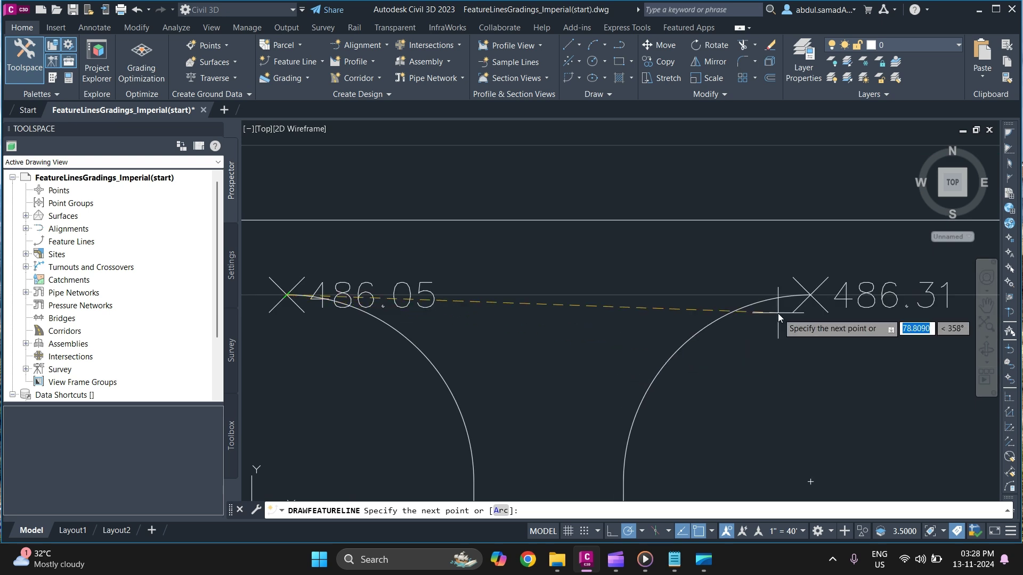
left_click(815, 302)
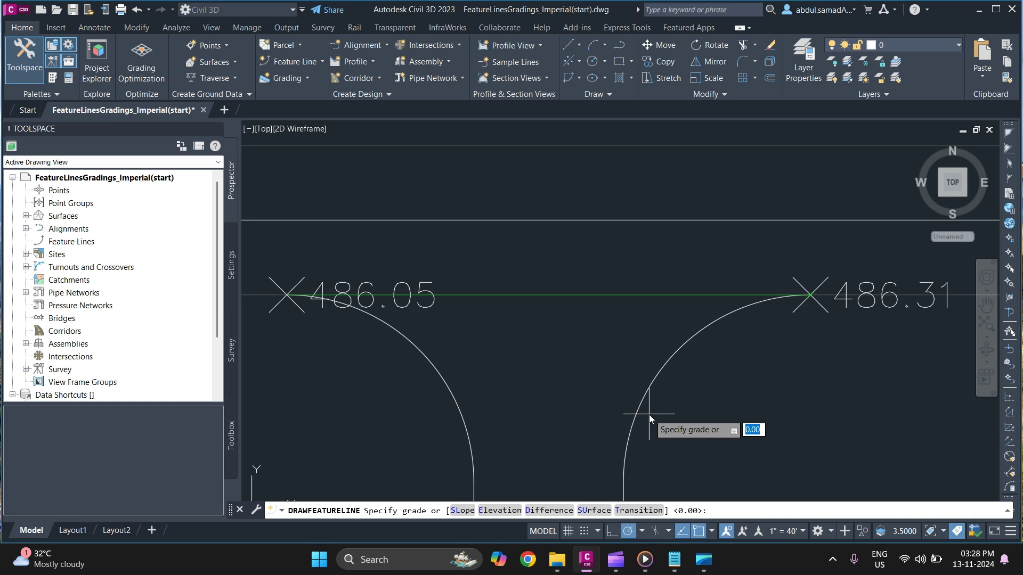
type("e")
key("Return")
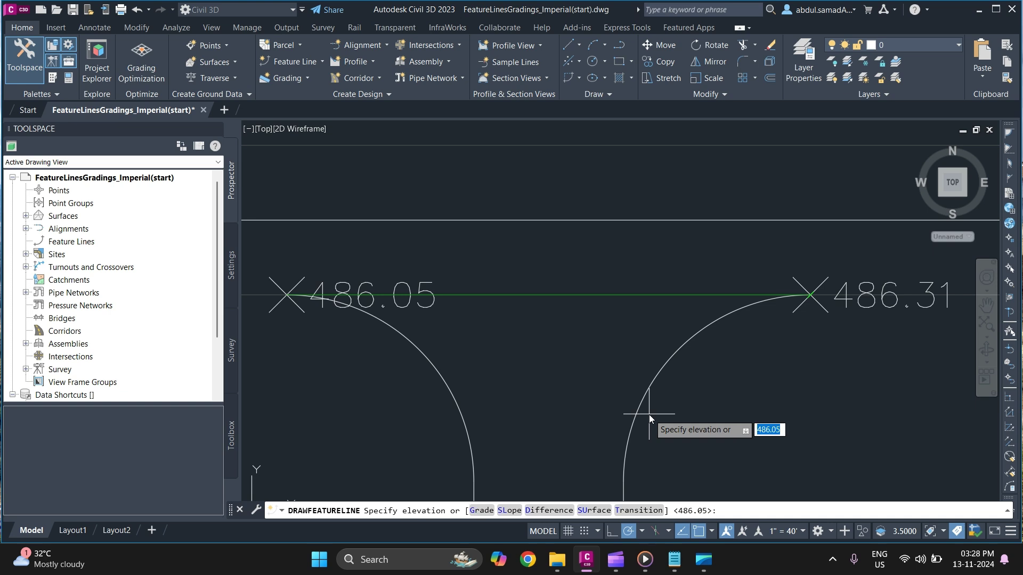
type("486.31")
key("Return")
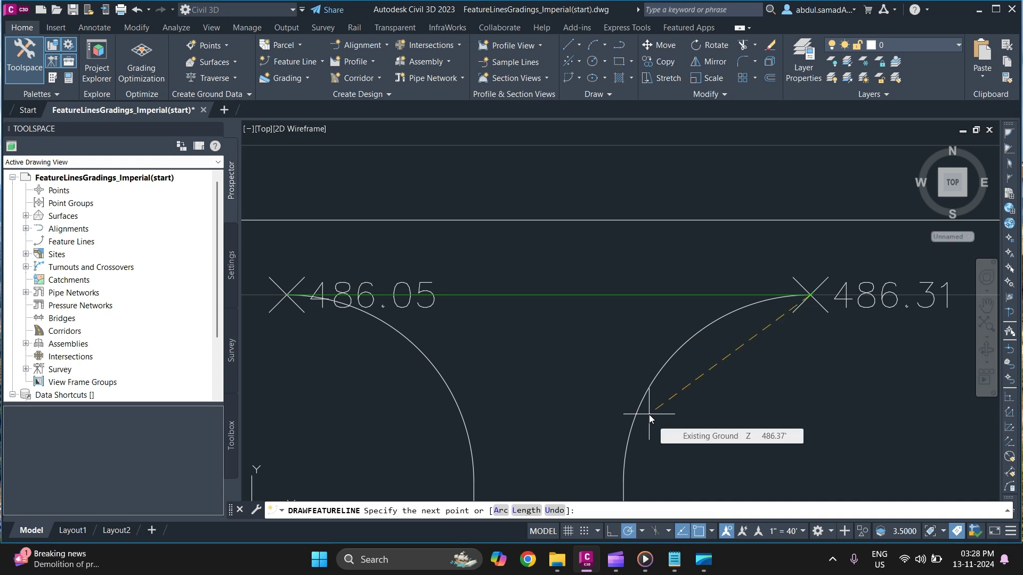
key("Return")
- Review the new entrance feature line and reopen the Feature Line creation options
scroll(631, 368, "down", 5)
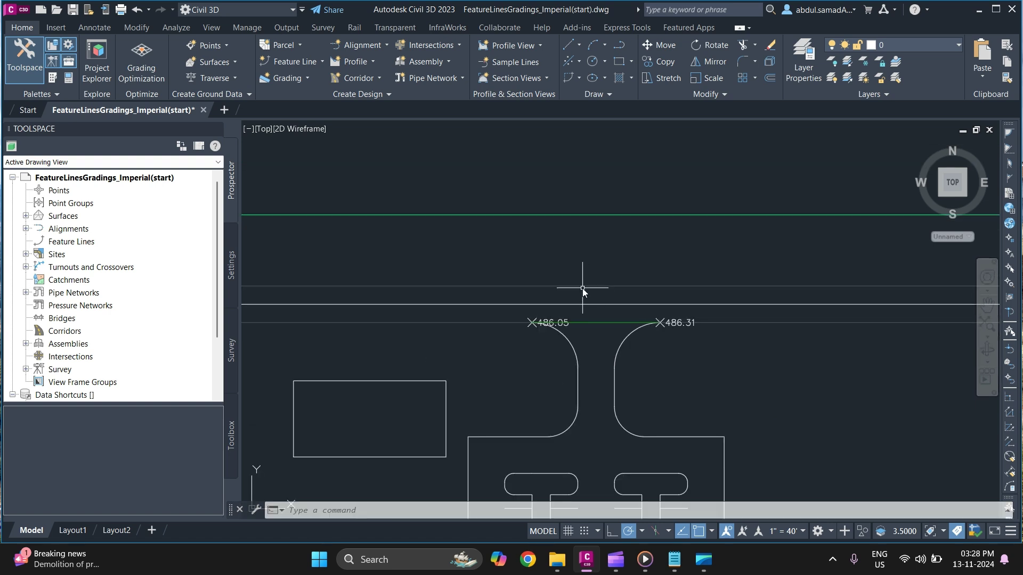
scroll(595, 336, "up", 2)
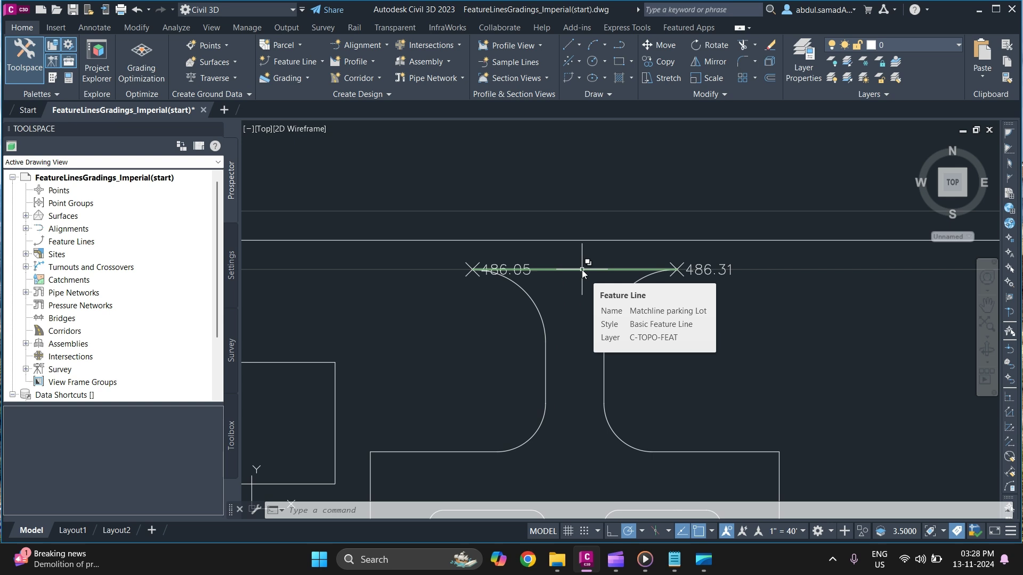
scroll(570, 229, "down", 6)
scroll(554, 320, "up", 2)
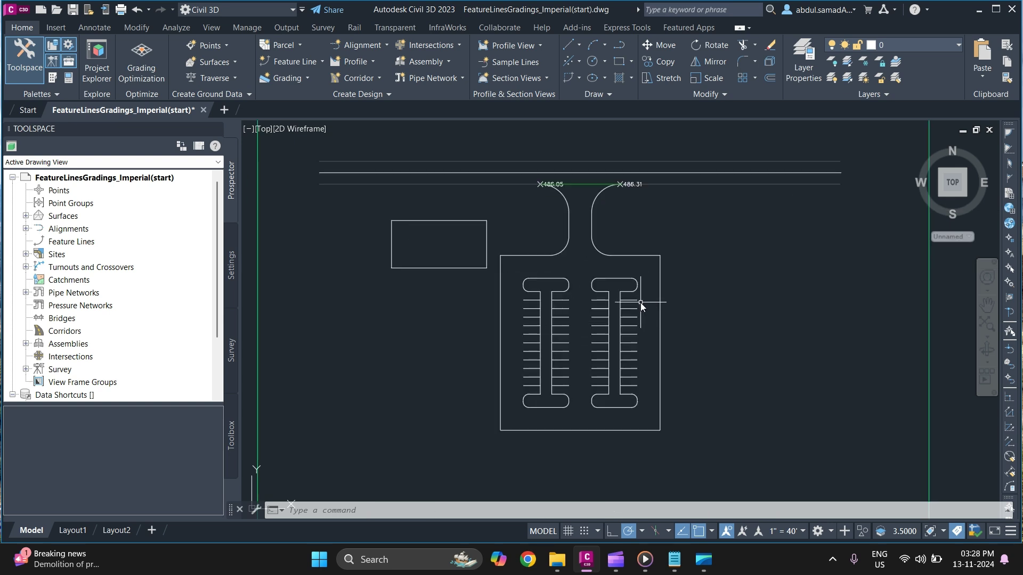
scroll(641, 303, "up", 1)
scroll(684, 274, "down", 1)
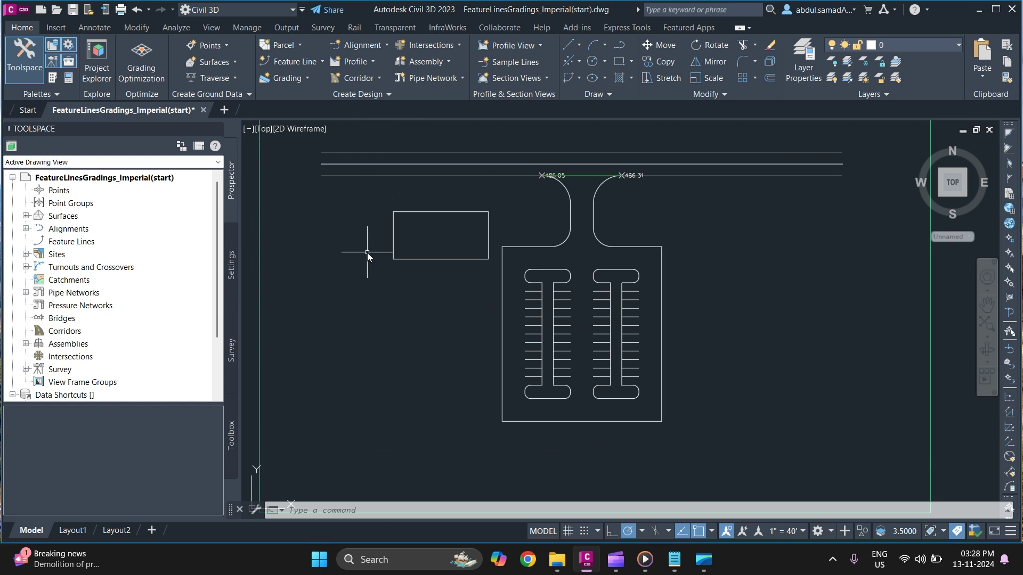
left_click(311, 65)
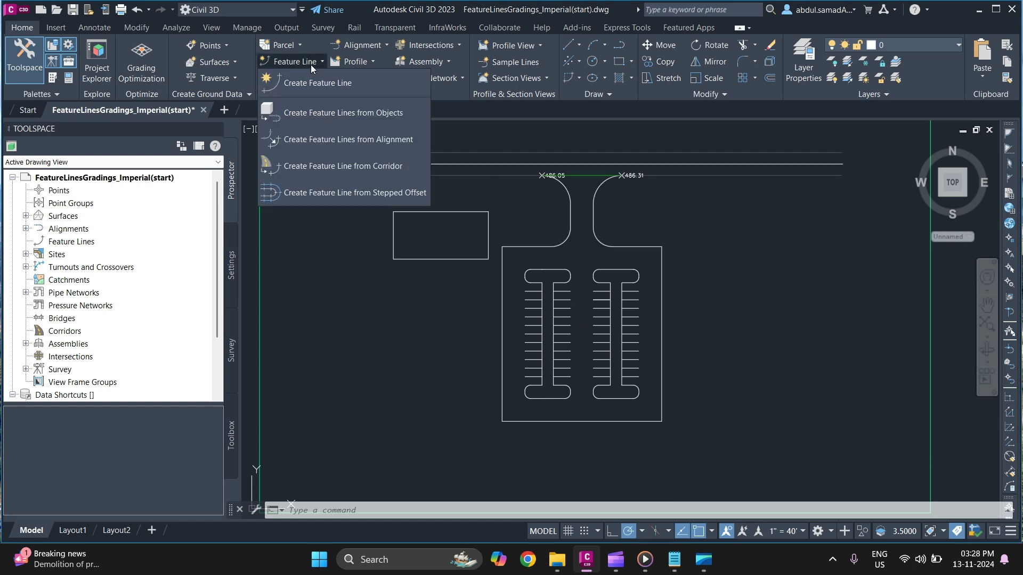
- Select the parking lot outline polyline to convert it into a feature line
left_click(342, 114)
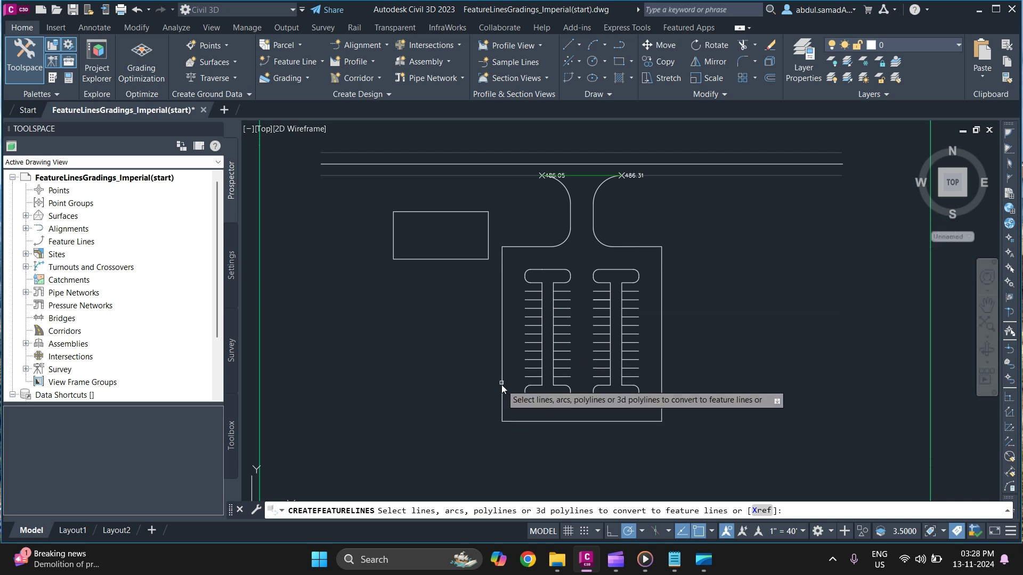
left_click(502, 358)
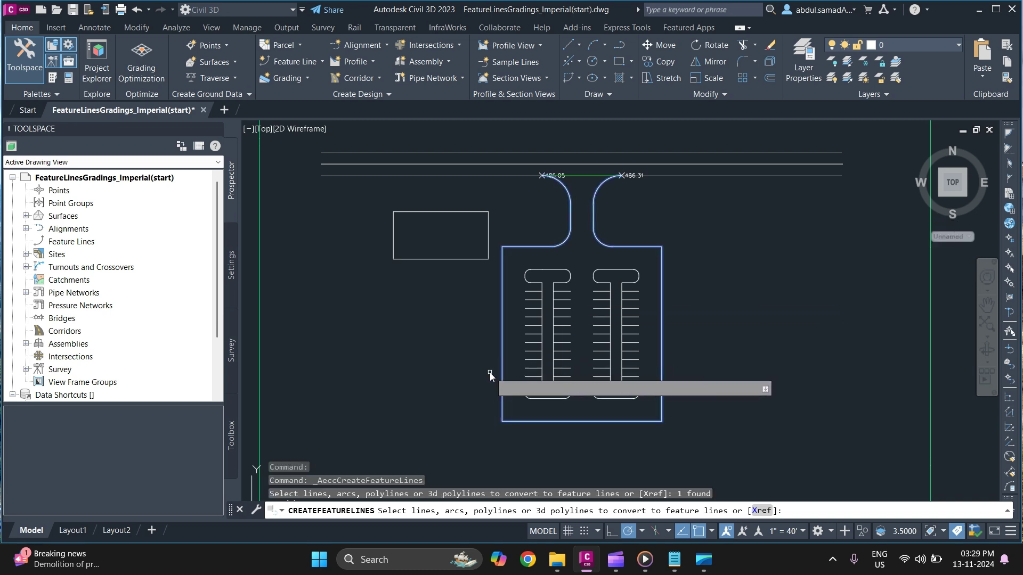
key("Return")
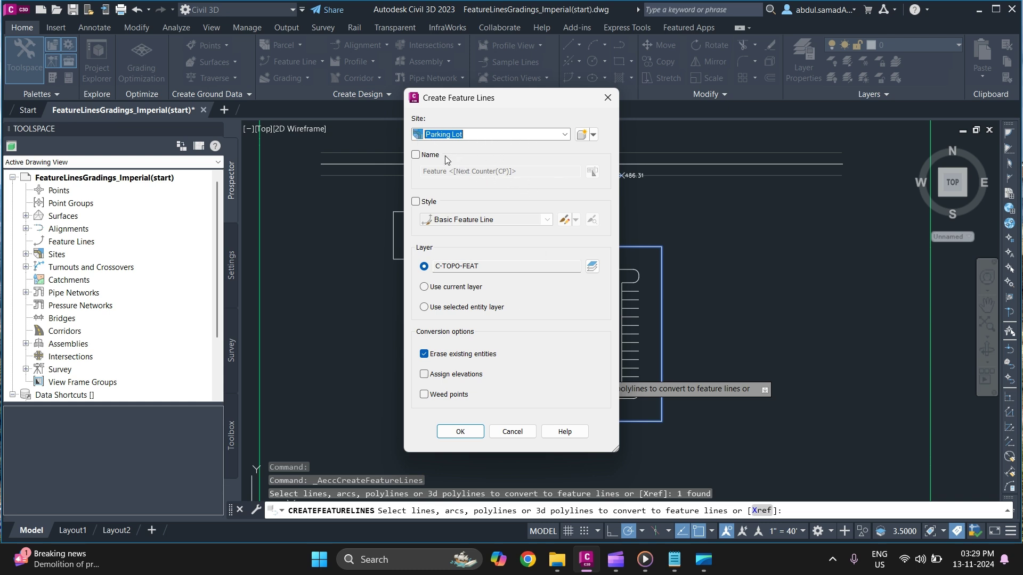
- Name the converted feature line 'Parking Lot Perimeter', keep the default style, and create it
left_click(424, 154)
key("Tab")
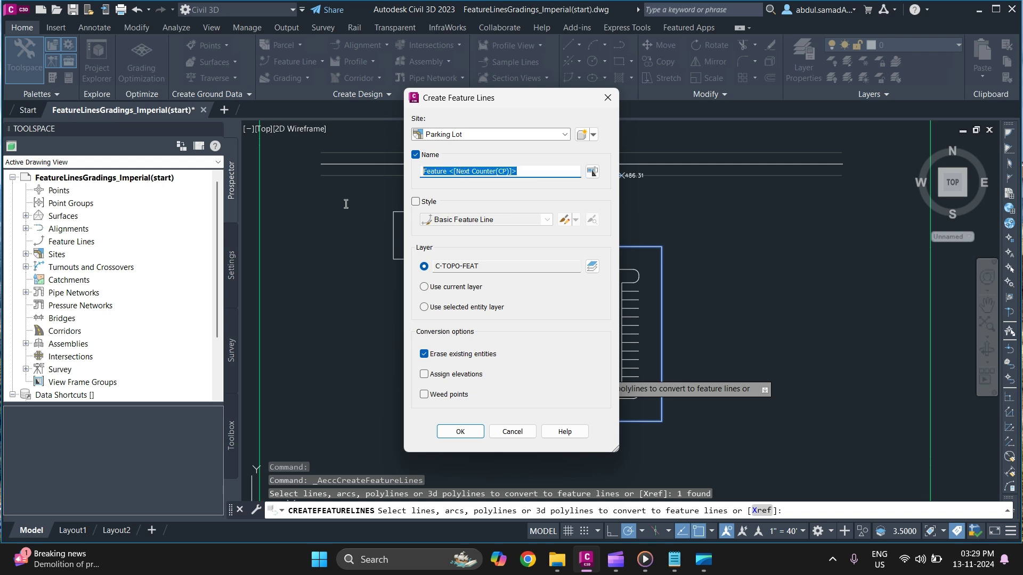
type("Patking")
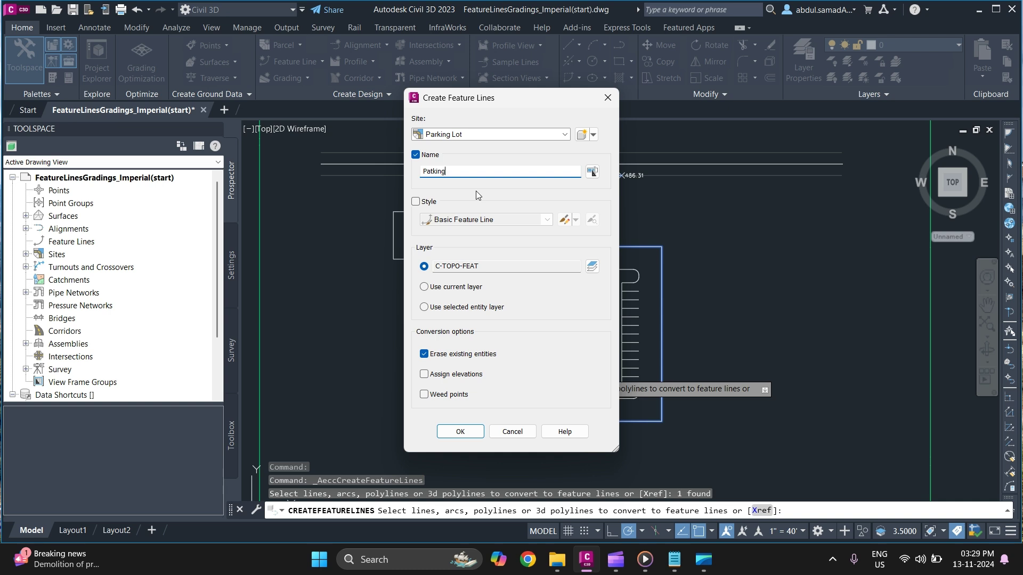
key("BackSpace")
key("BackSpace")
key("BackSpace")
key("BackSpace")
key("BackSpace")
type("rking")
left_click(428, 204)
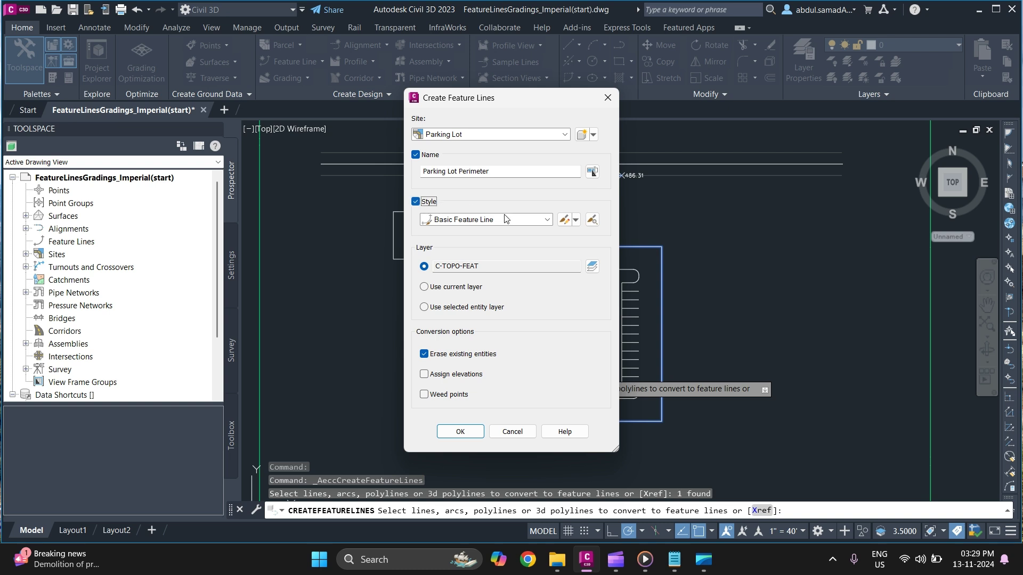
left_click(418, 203)
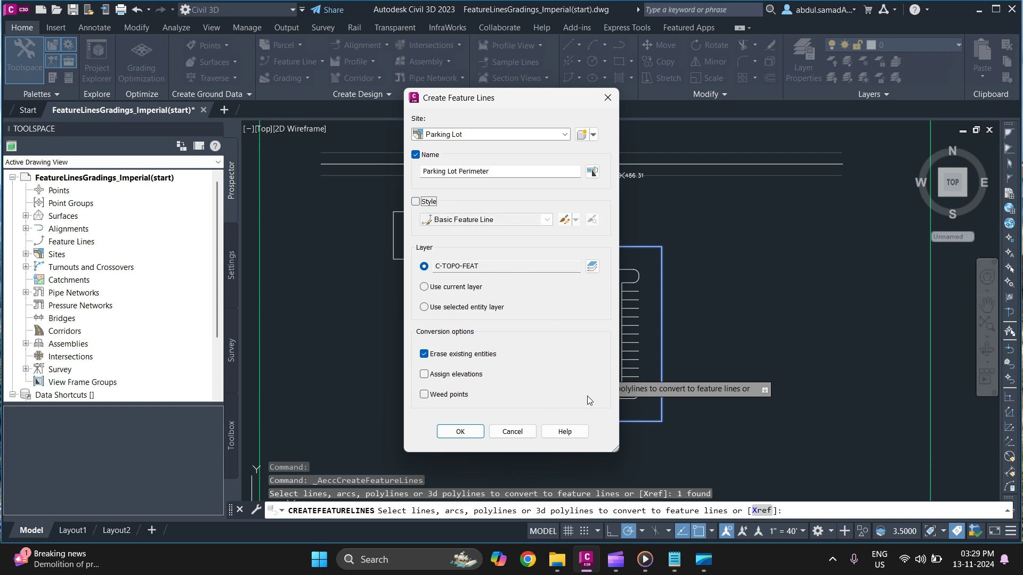
left_click(460, 432)
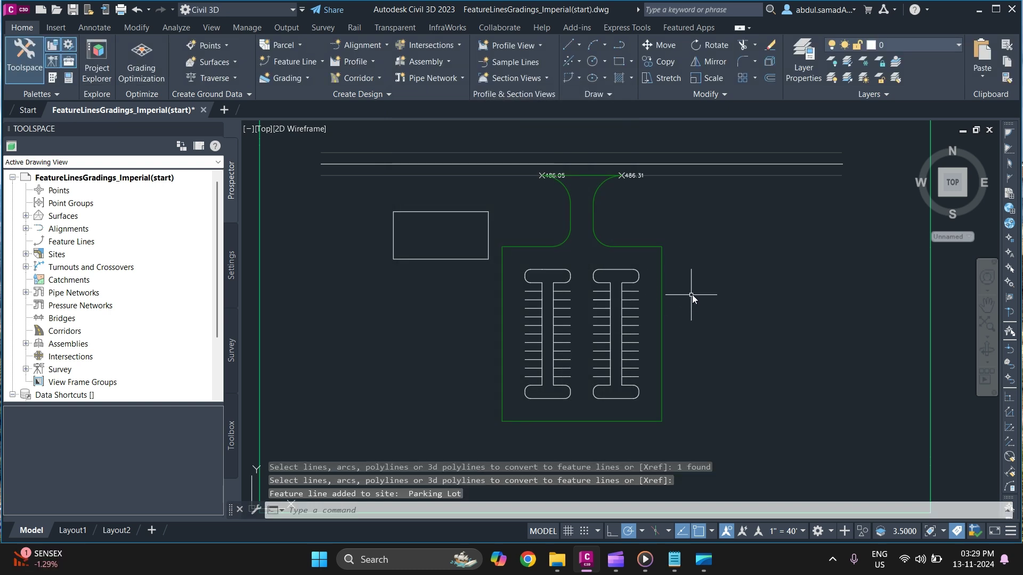
- Open the Home tab's Feature Line dropdown to see its creation commands
mouse_move(660, 308)
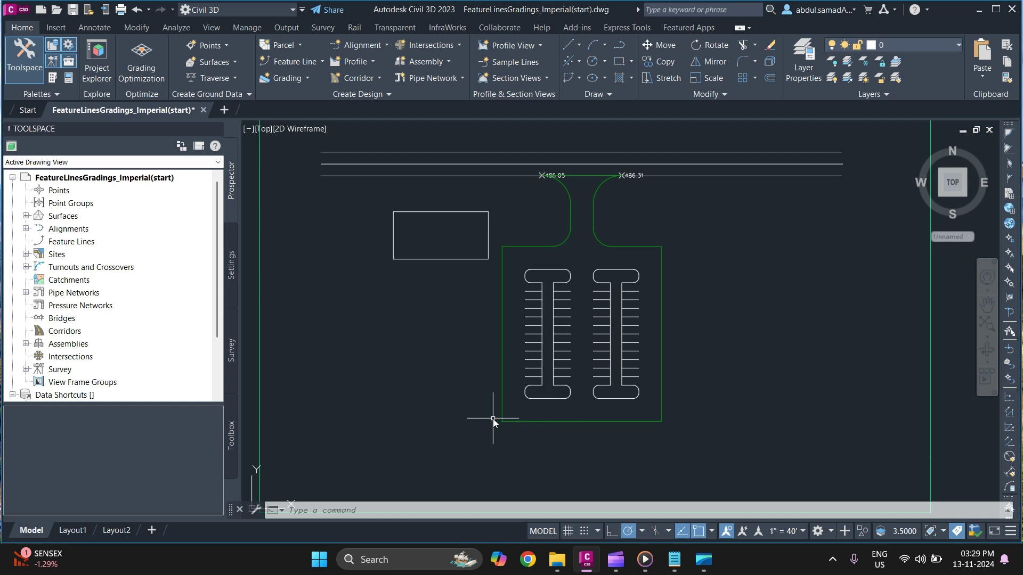
mouse_move(493, 419)
left_click(318, 62)
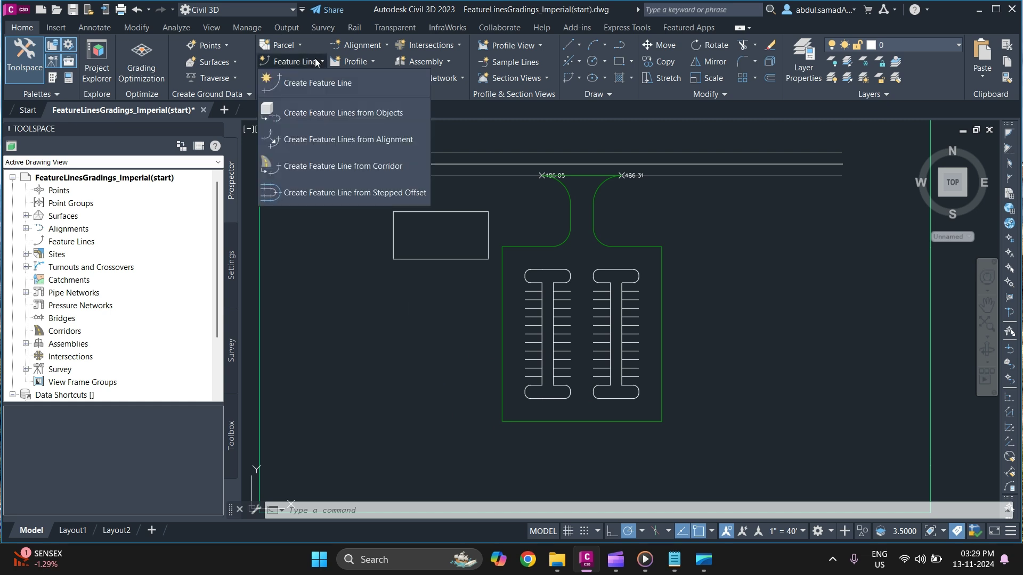
- Pick the left and right T-shaped parking islands and the rectangle for conversion
left_click(334, 114)
scroll(574, 293, "up", 3)
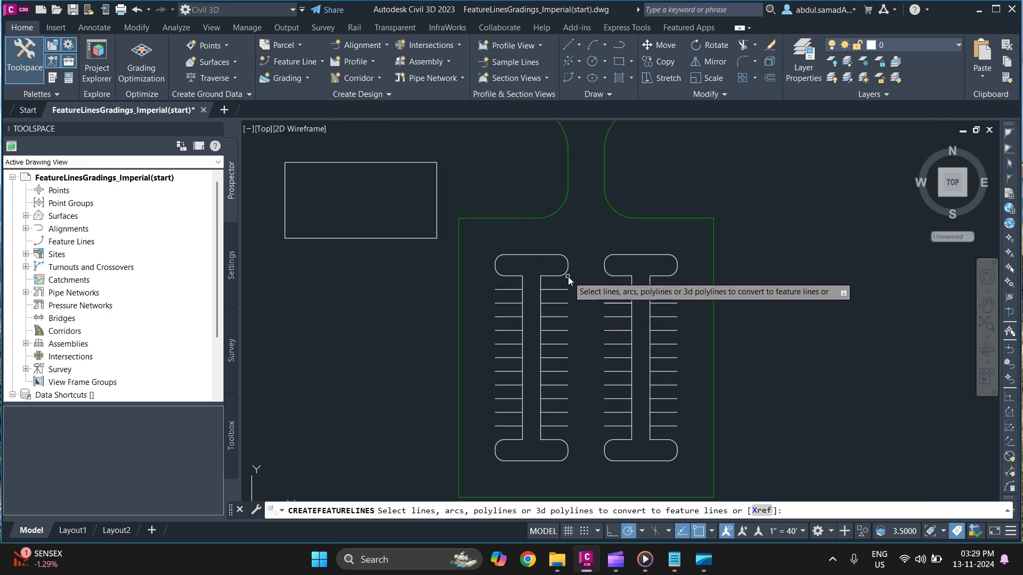
left_click(565, 274)
left_click(605, 274)
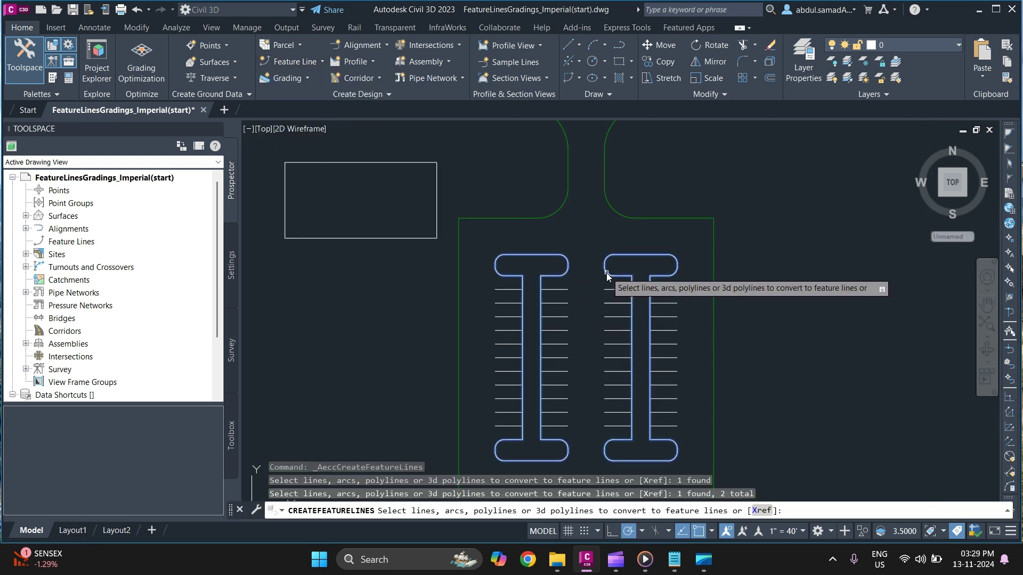
left_click(398, 239)
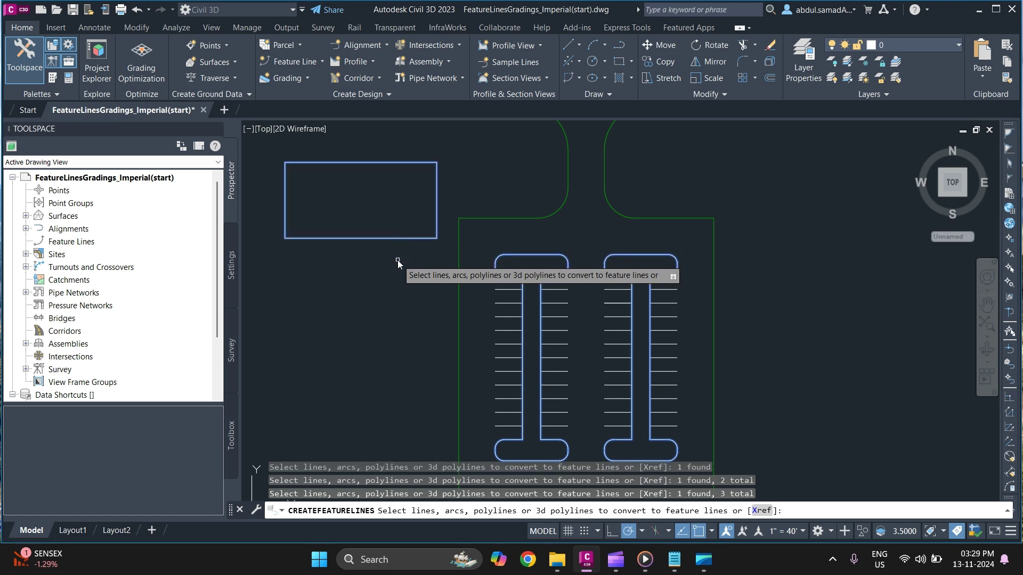
key("Return")
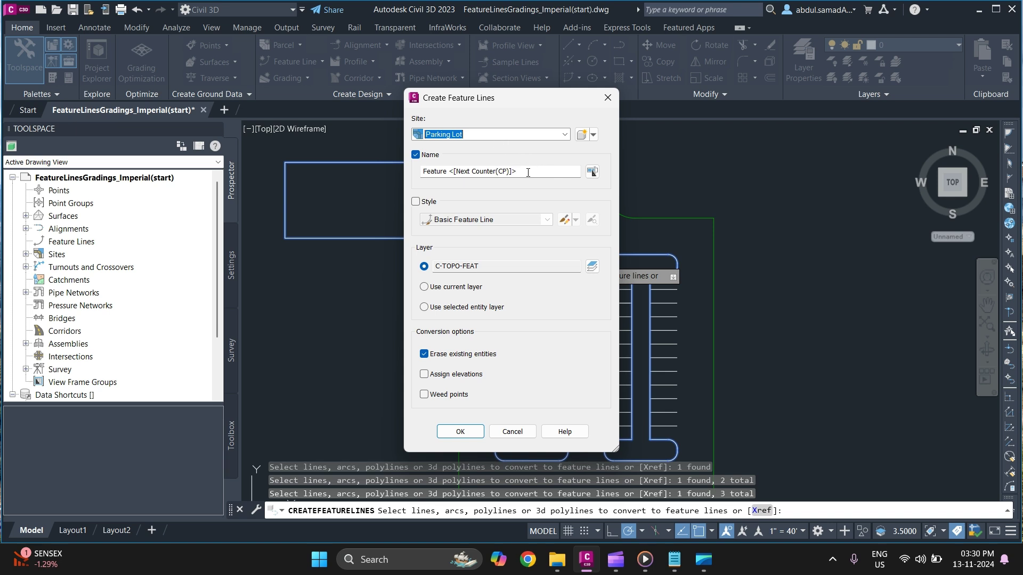
- Rename the lines 'Parking Lot' and add a Next Counter to the name template
double_click(528, 172)
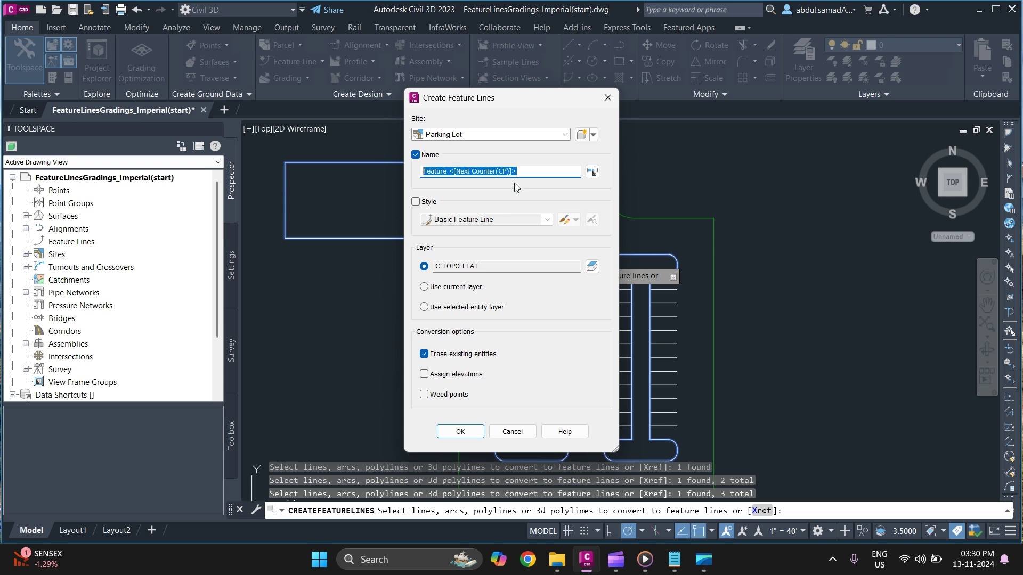
type("Lot")
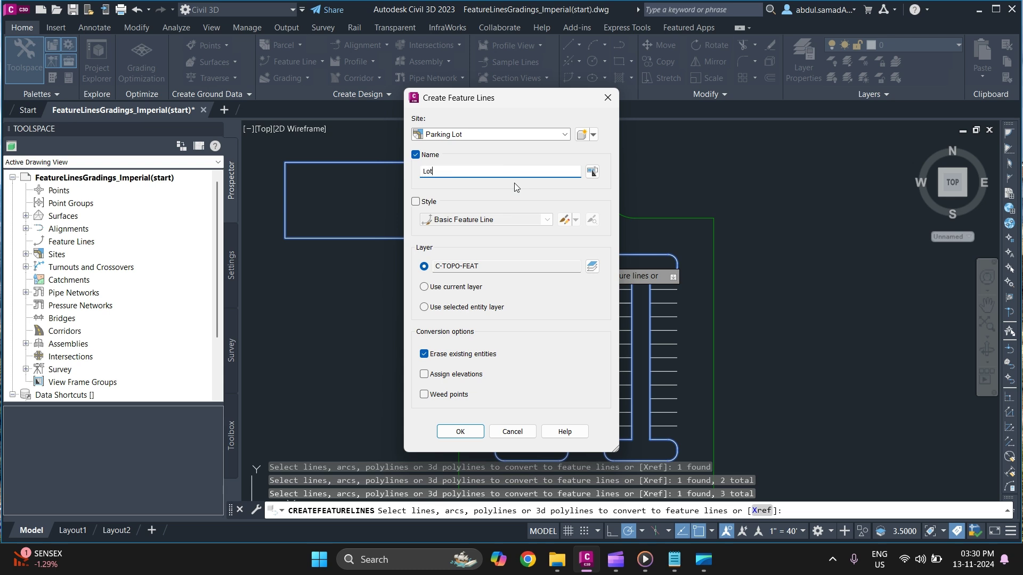
key("BackSpace")
key("BackSpace")
key("BackSpace")
type("Parking Lot")
left_click(593, 171)
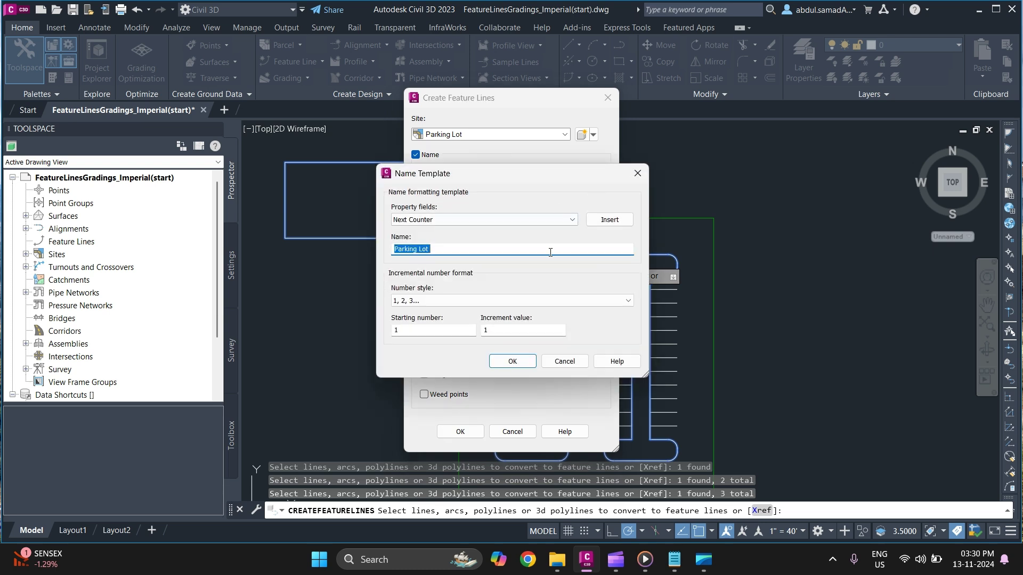
left_click(602, 222)
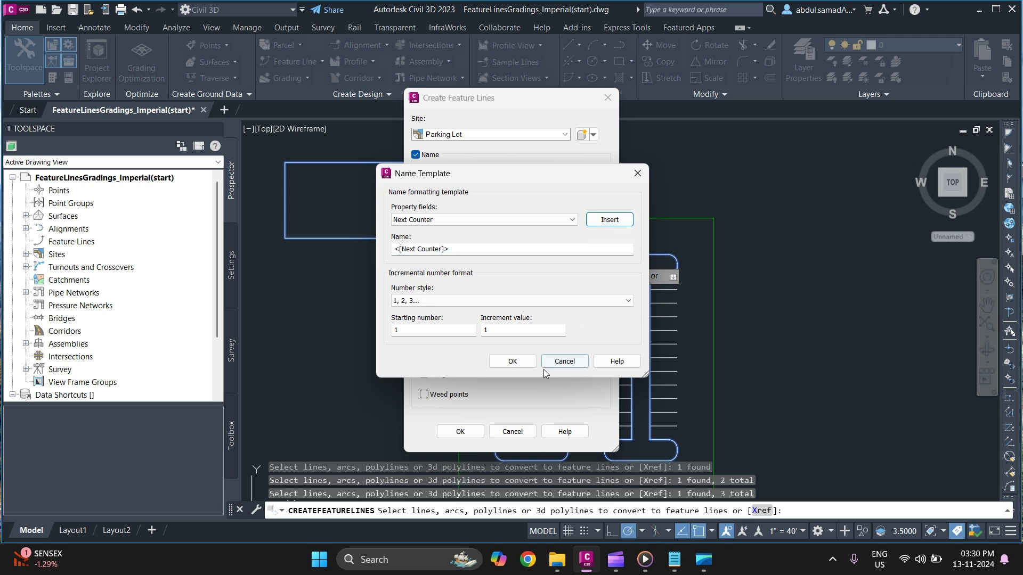
left_click(513, 363)
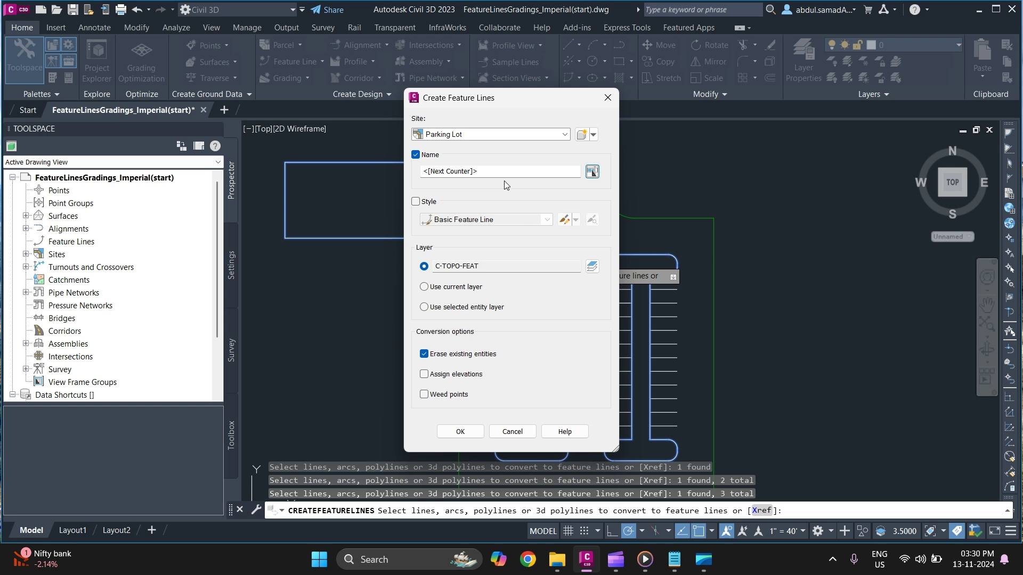
- Clear the name and set the template to <[Next Counter]> only
left_click(458, 172)
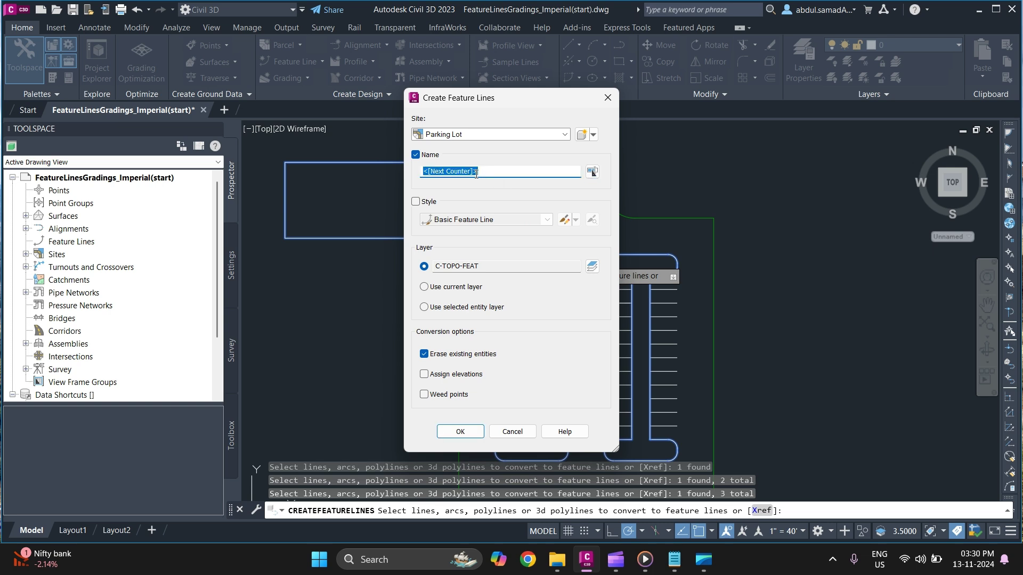
key("BackSpace")
type("Parking Lot")
left_click(592, 171)
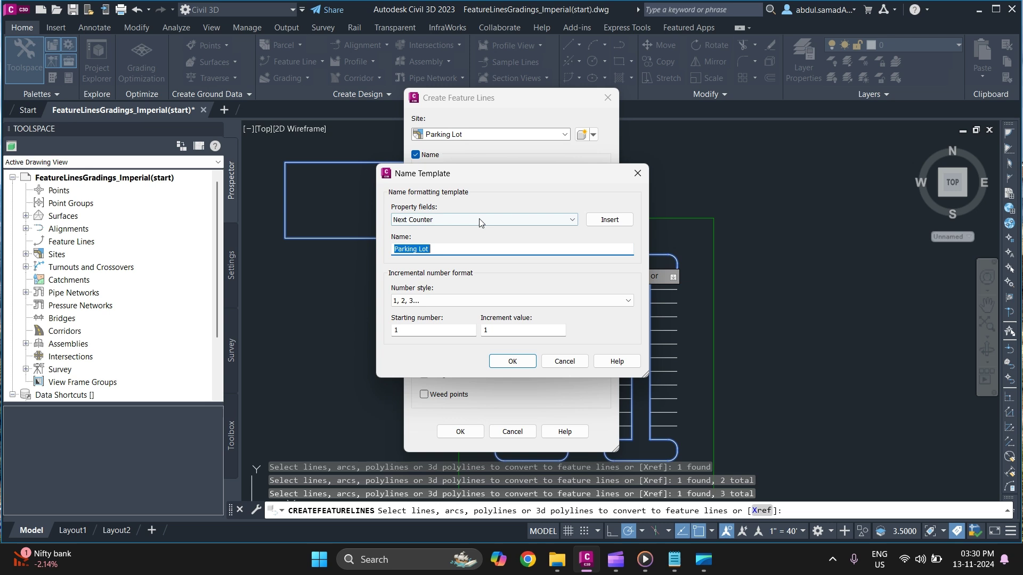
left_click(609, 220)
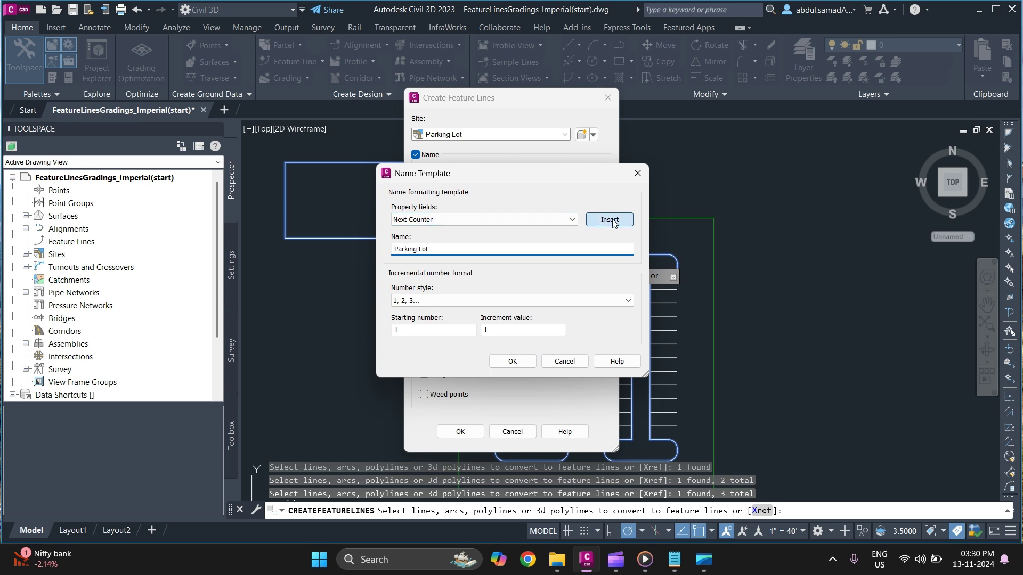
left_click(513, 361)
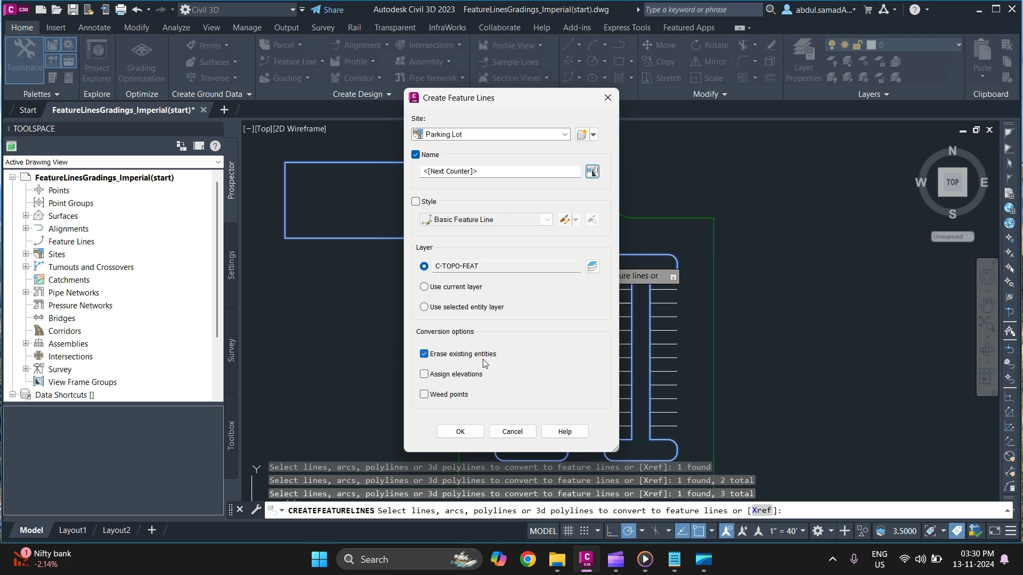
- Assign a fixed elevation of 0.00' and create the three feature lines
left_click(425, 375)
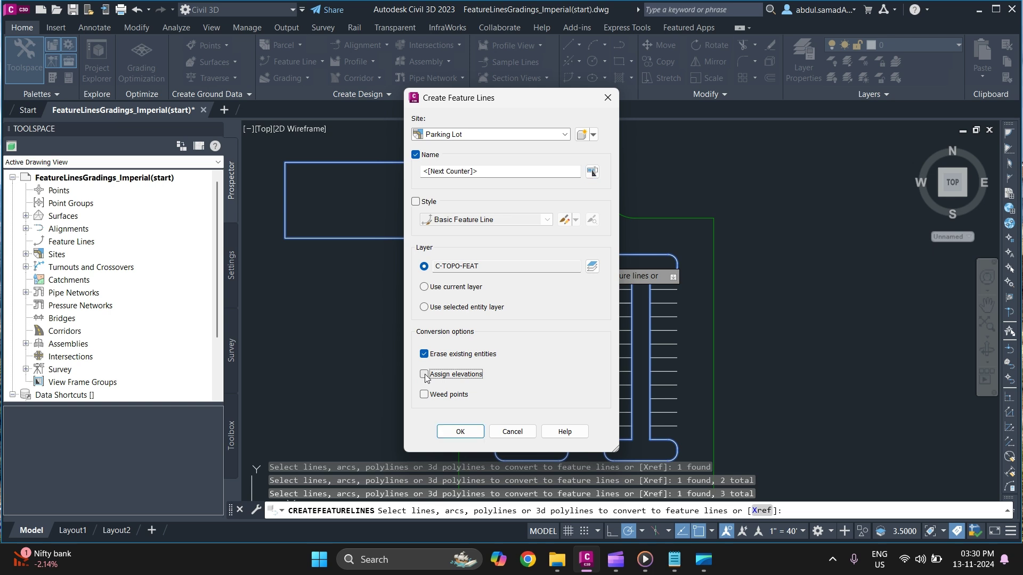
left_click(459, 432)
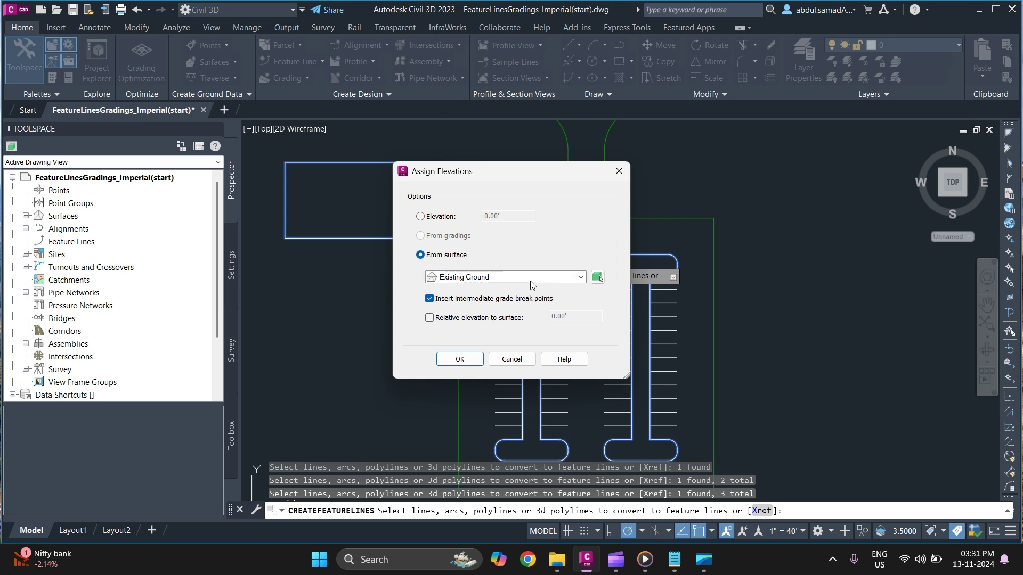
left_click(437, 220)
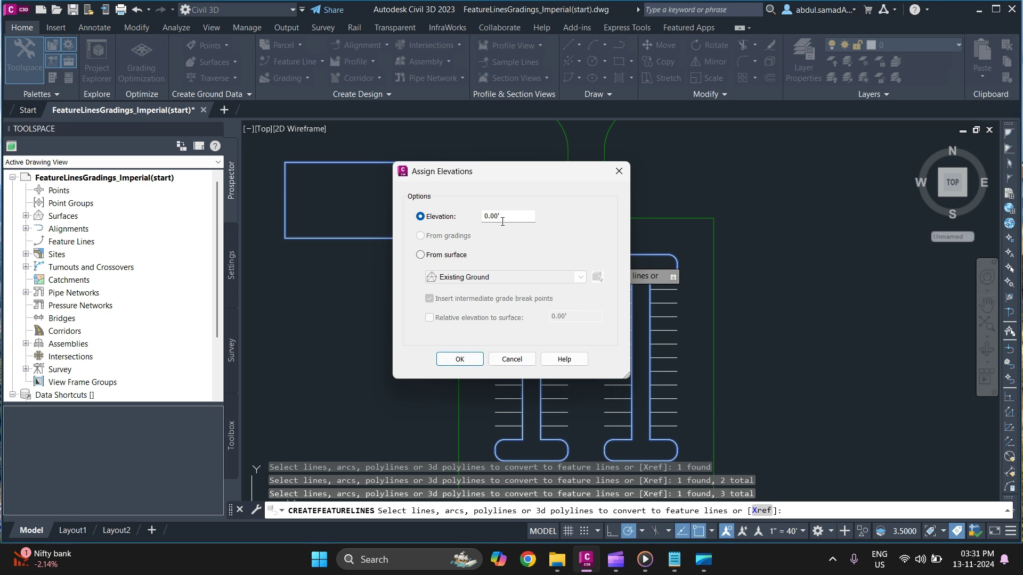
left_click(460, 359)
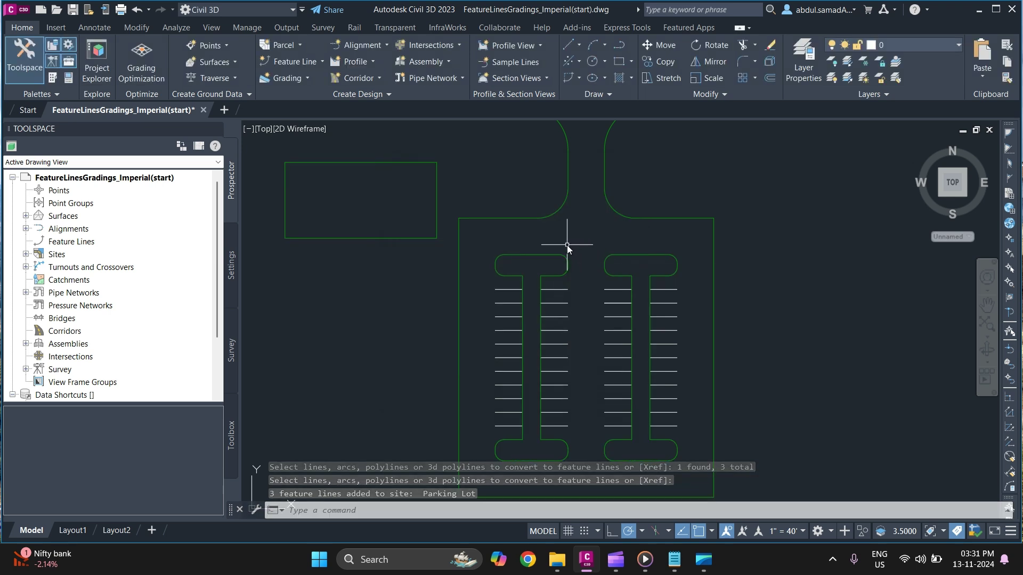
- Check the names of the new feature lines on both islands and the rectangle
mouse_move(557, 258)
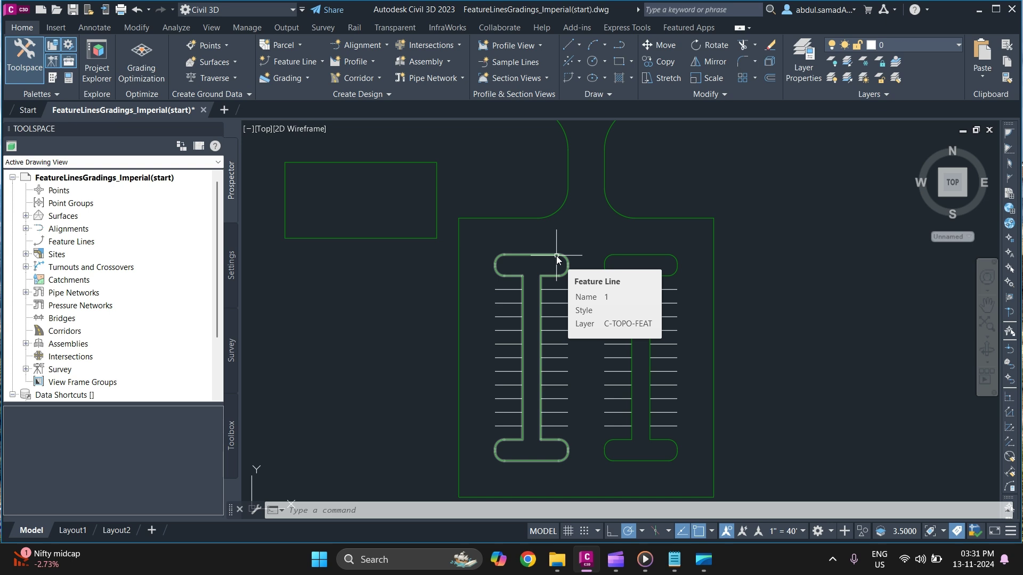
mouse_move(607, 263)
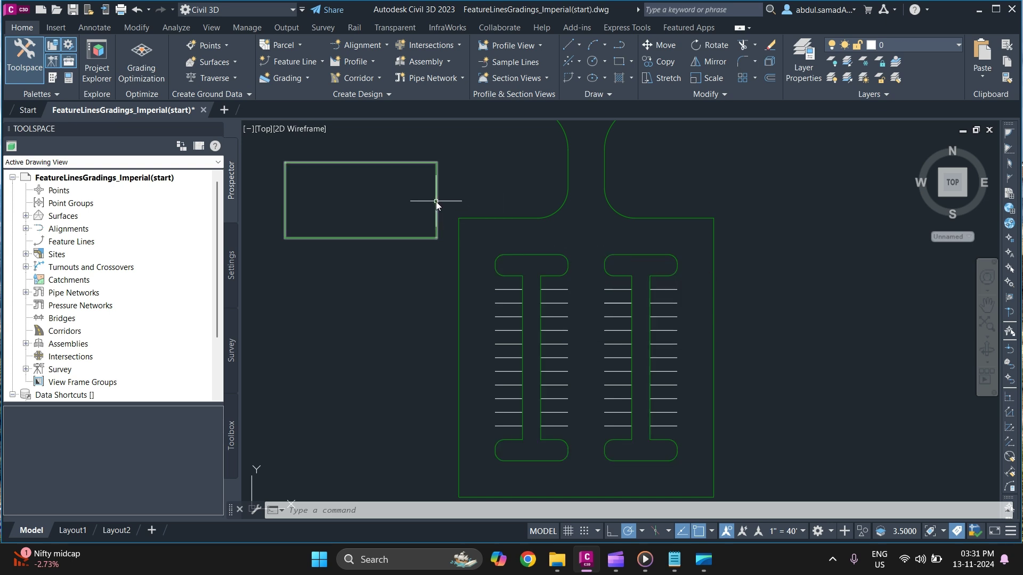
mouse_move(435, 201)
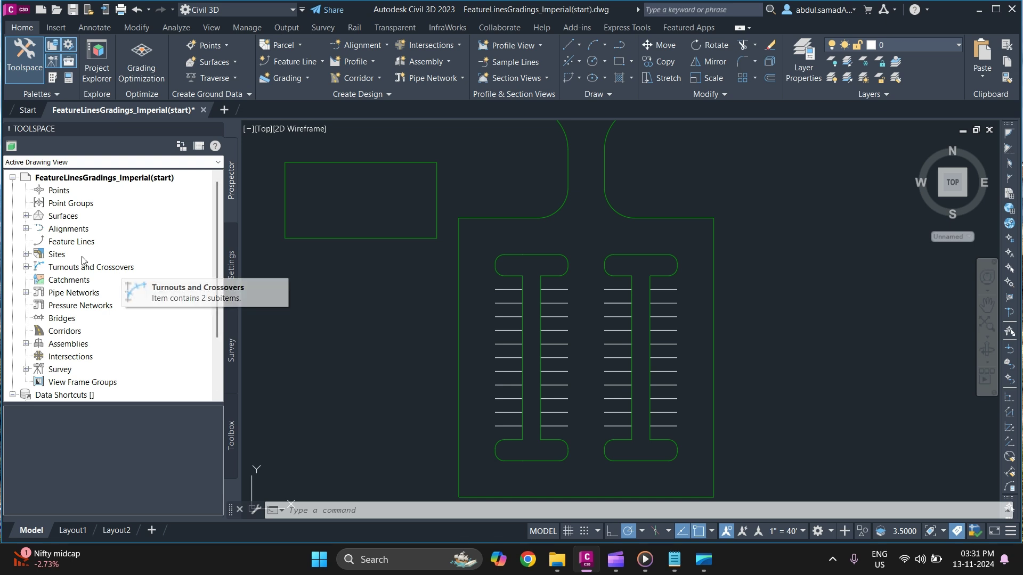
- Expand Sites > Parking Lot in Prospector and list its feature lines
left_click(25, 254)
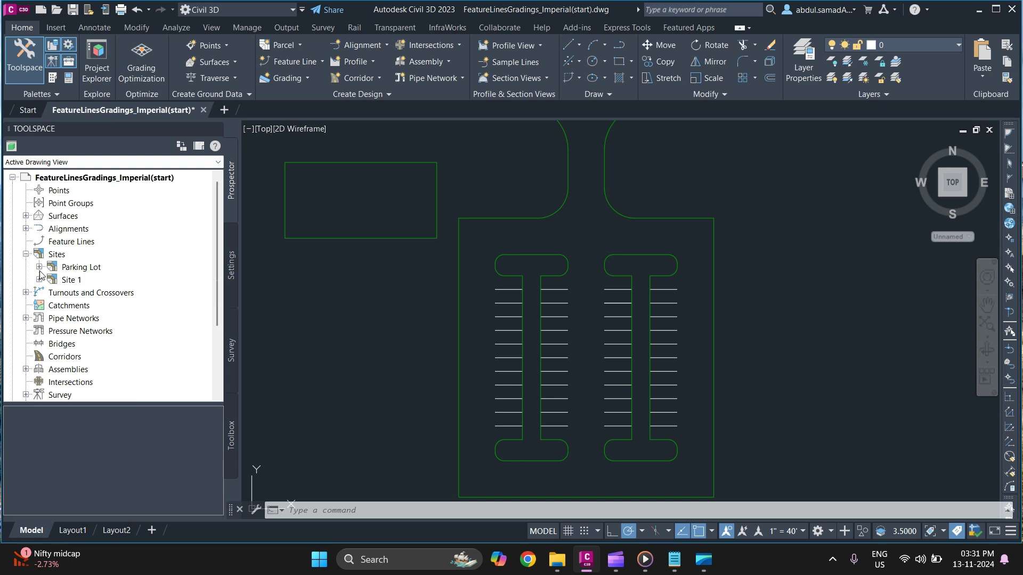
left_click(39, 267)
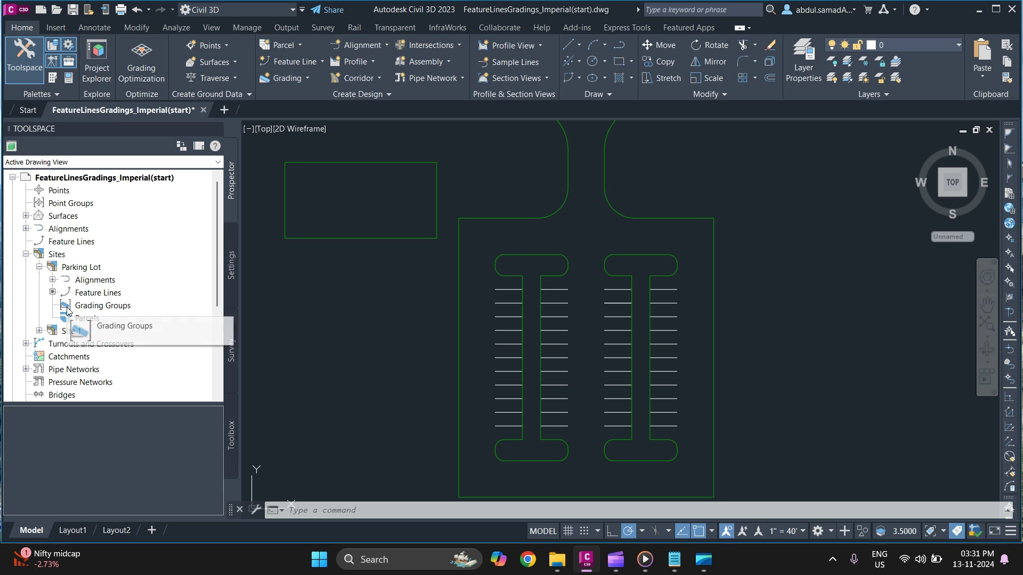
left_click(53, 292)
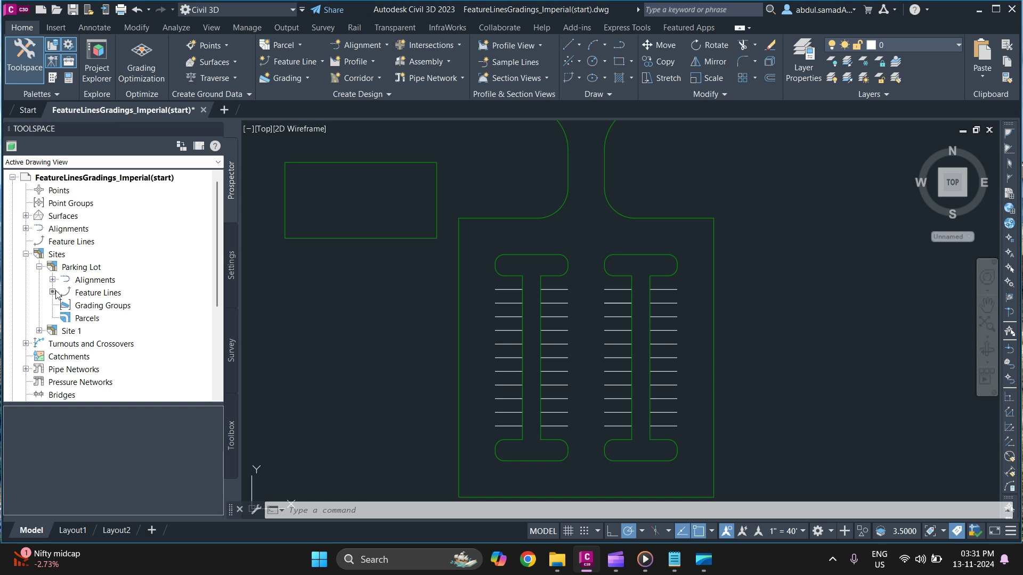
left_click(106, 308)
left_click(88, 294)
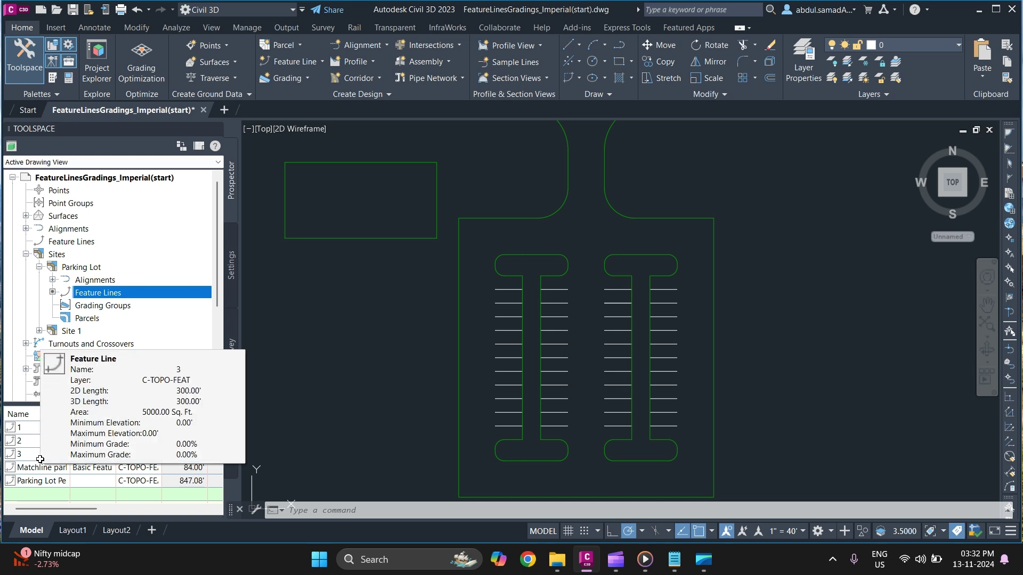
- Rename feature line 3, the 300.00' rectangle, to 'pond'
left_click(35, 457)
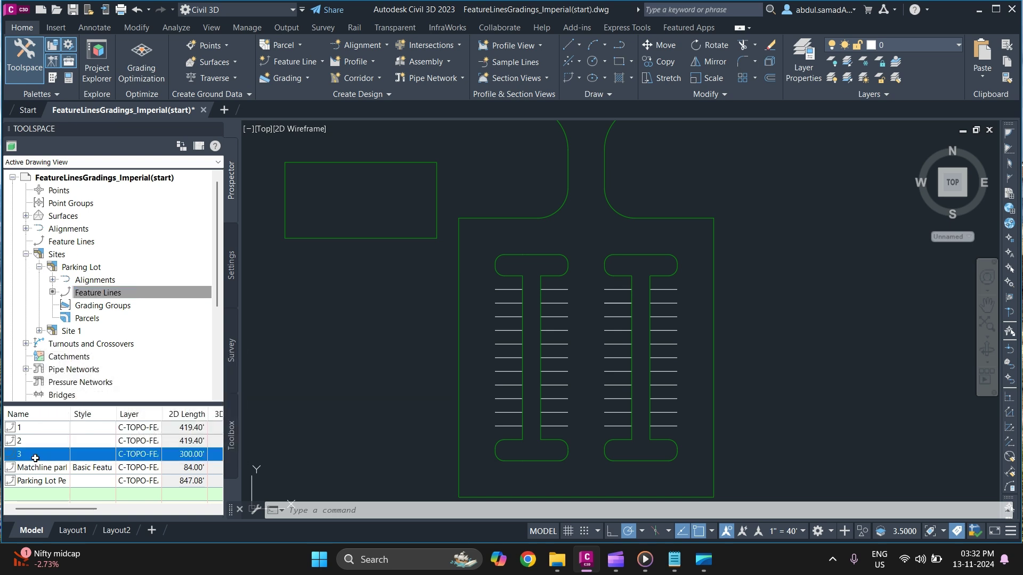
left_click(35, 457)
type("pond")
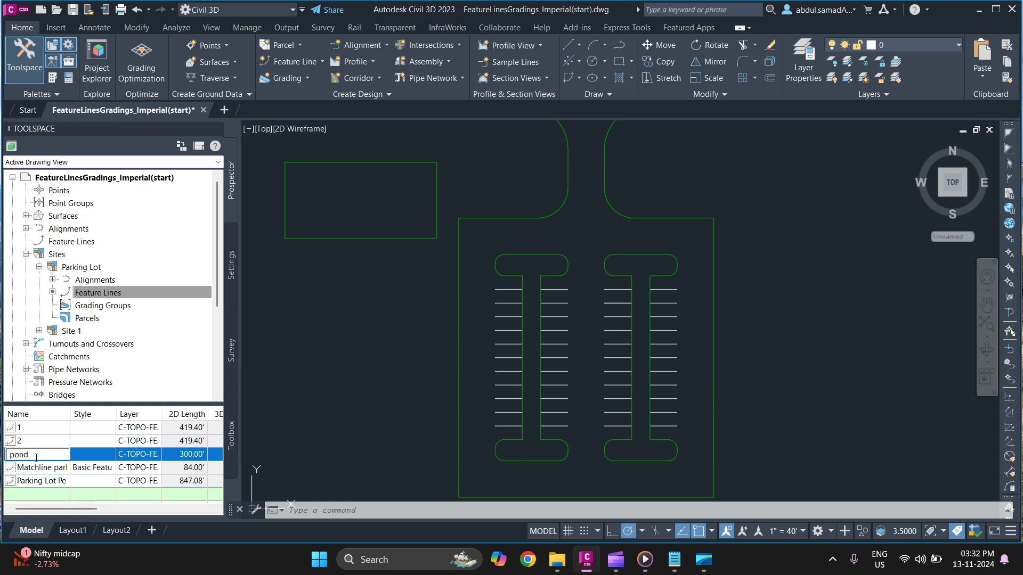
left_click(34, 441)
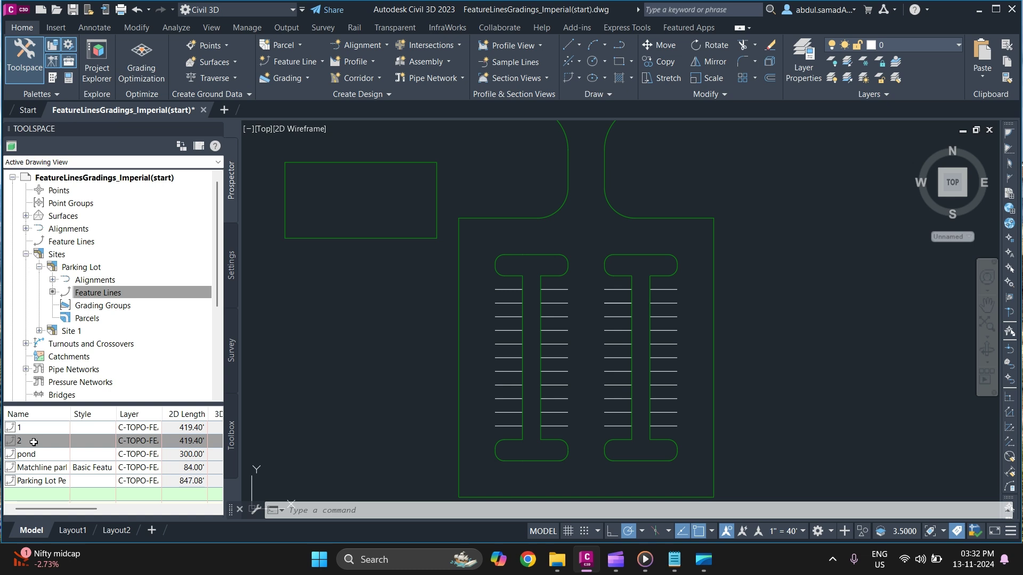